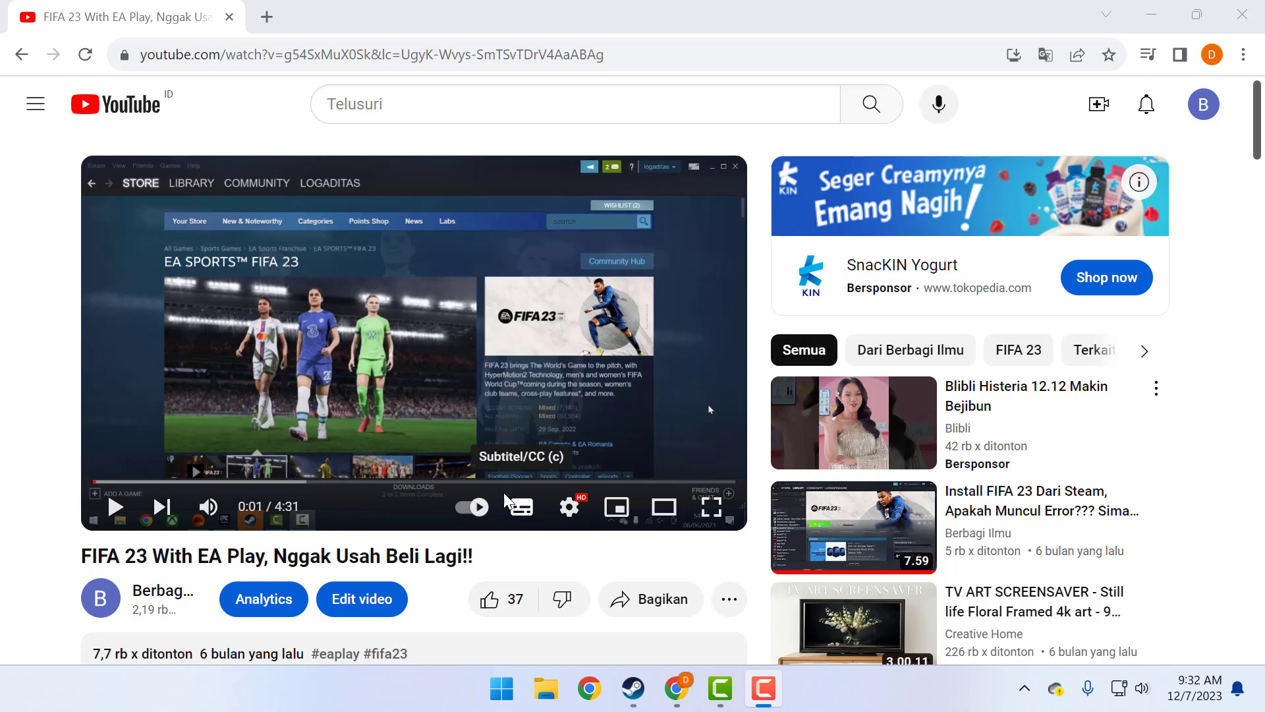
Step: Bring Steam's EA SPORTS FIFA 23 library page, with 4.5 hours and 2/39 achievements, forward
scroll(507, 502, down, 5)
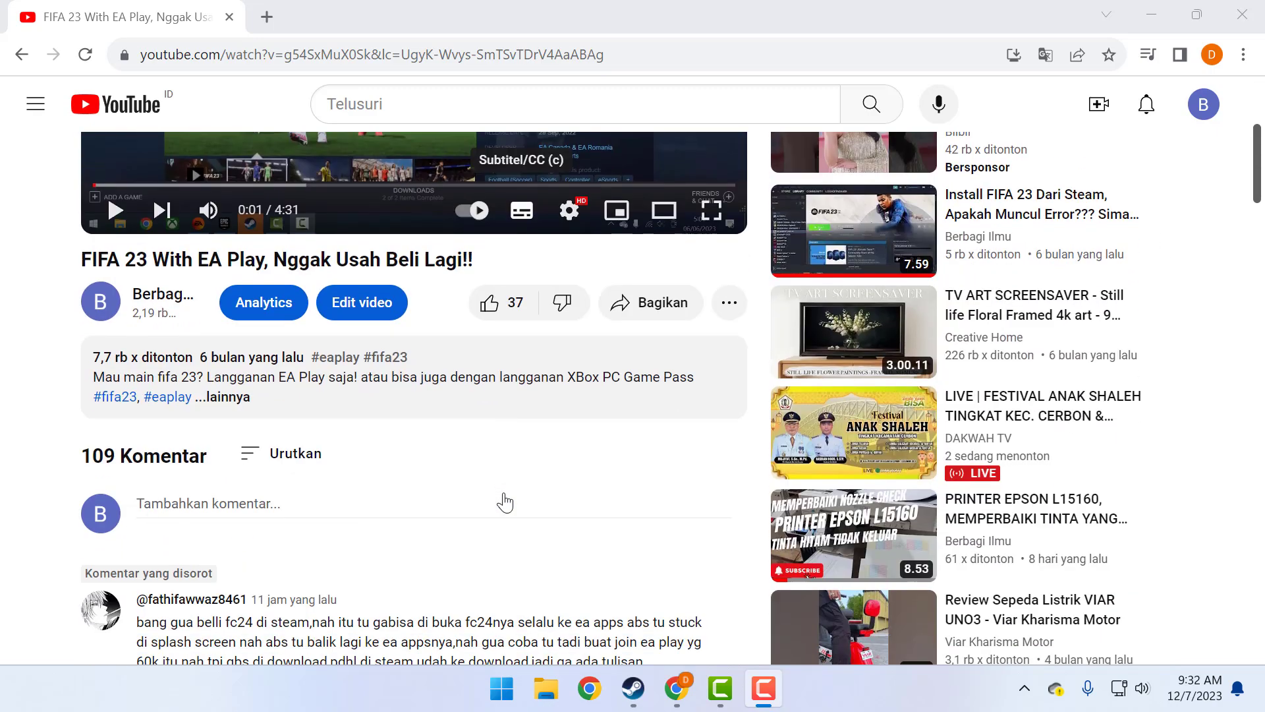
scroll(505, 502, down, 3)
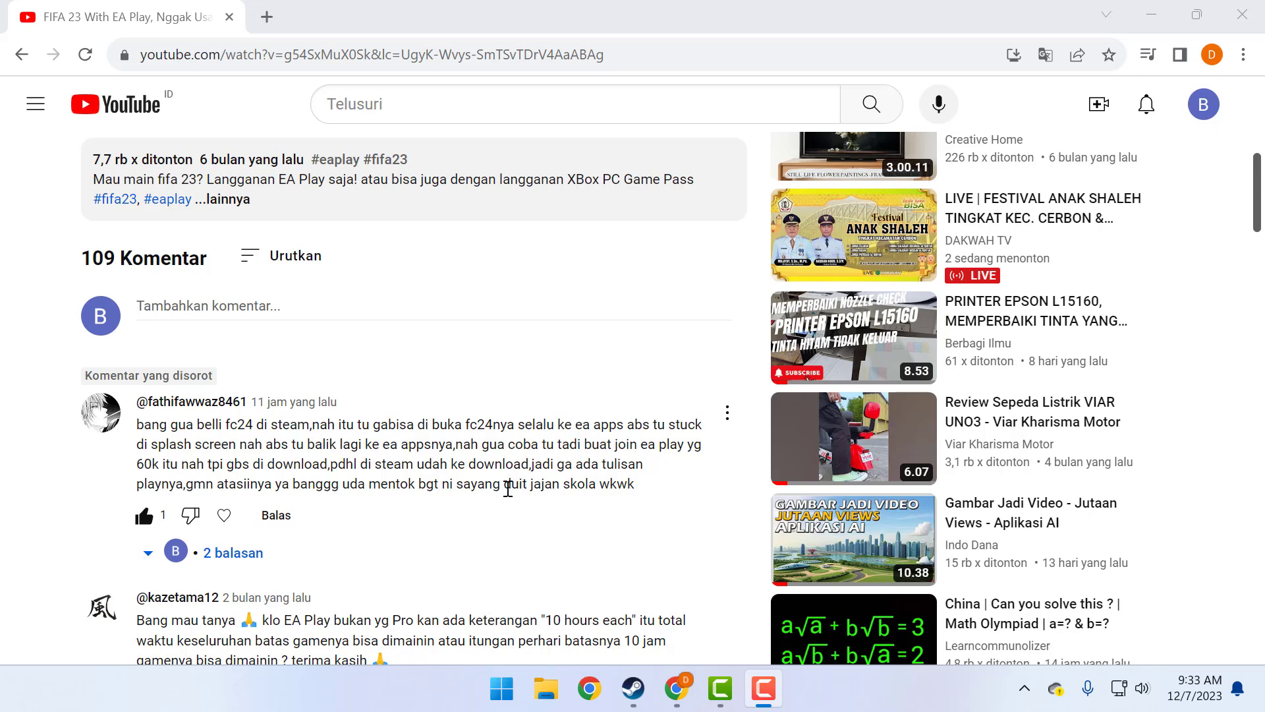
click(631, 691)
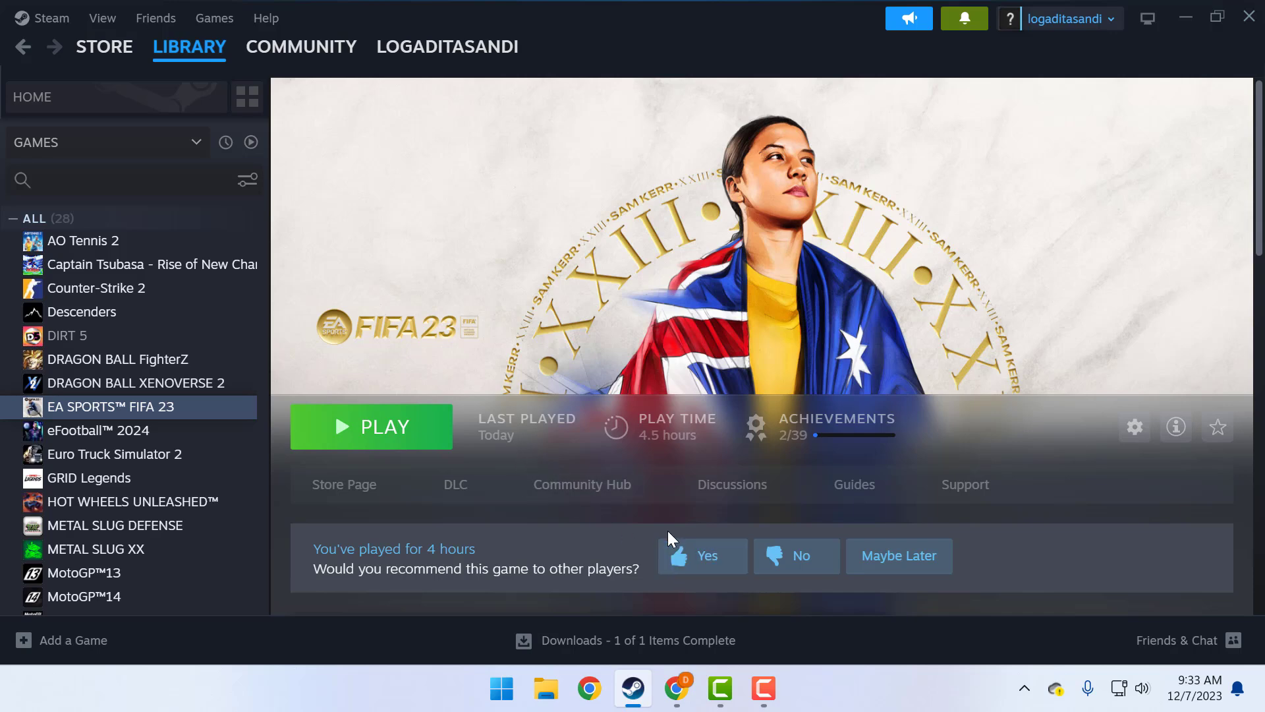
Step: Launch the EA app through Windows search with 'ea' and maximize its window
key(super)
text(ea)
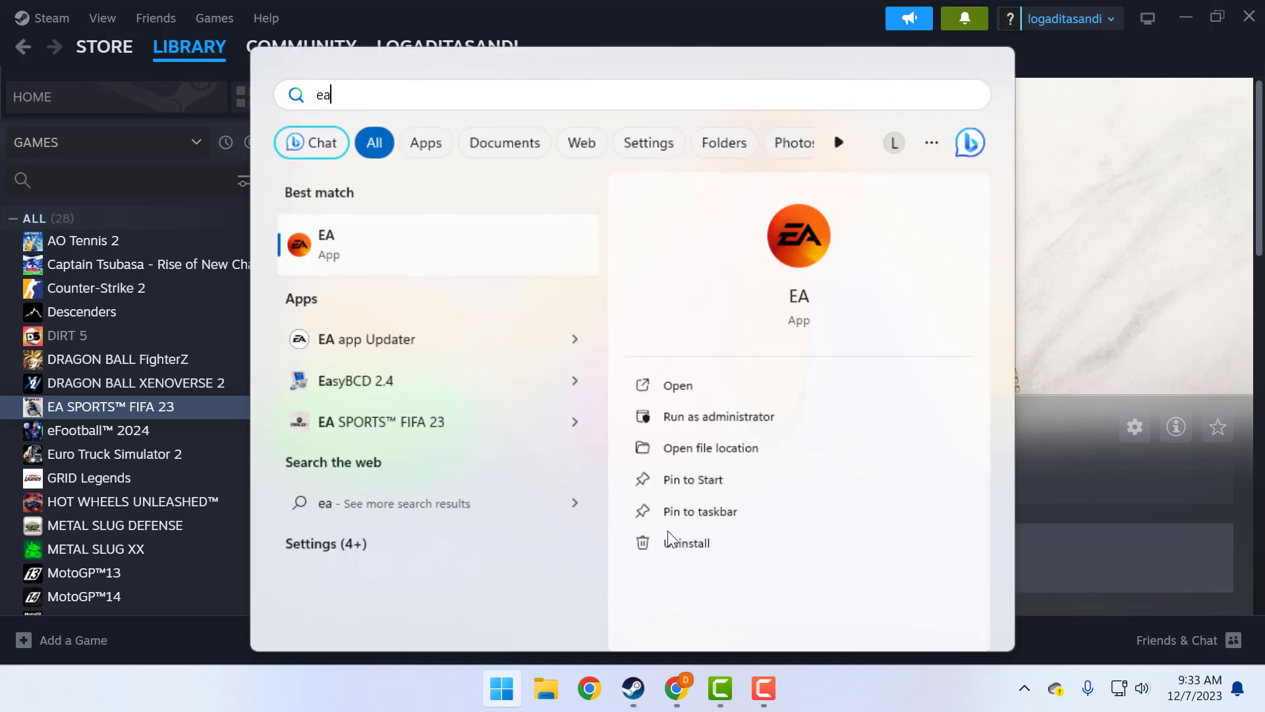
key(Return)
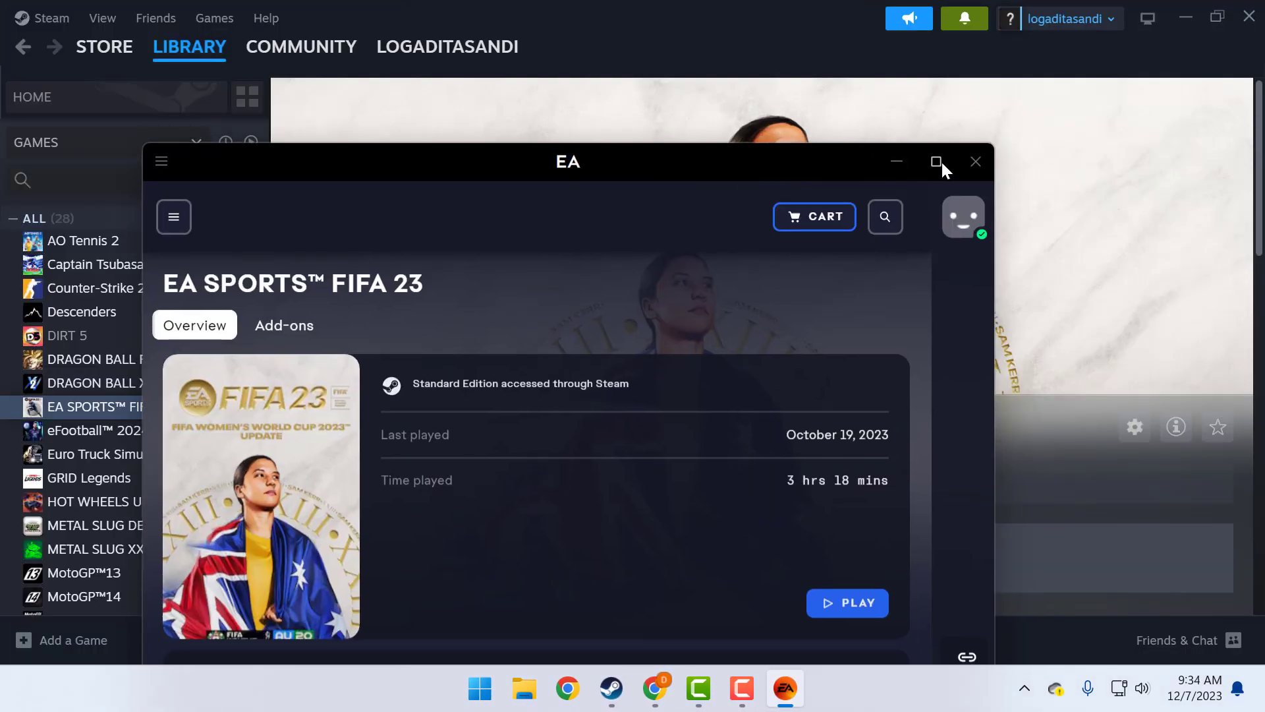
click(942, 160)
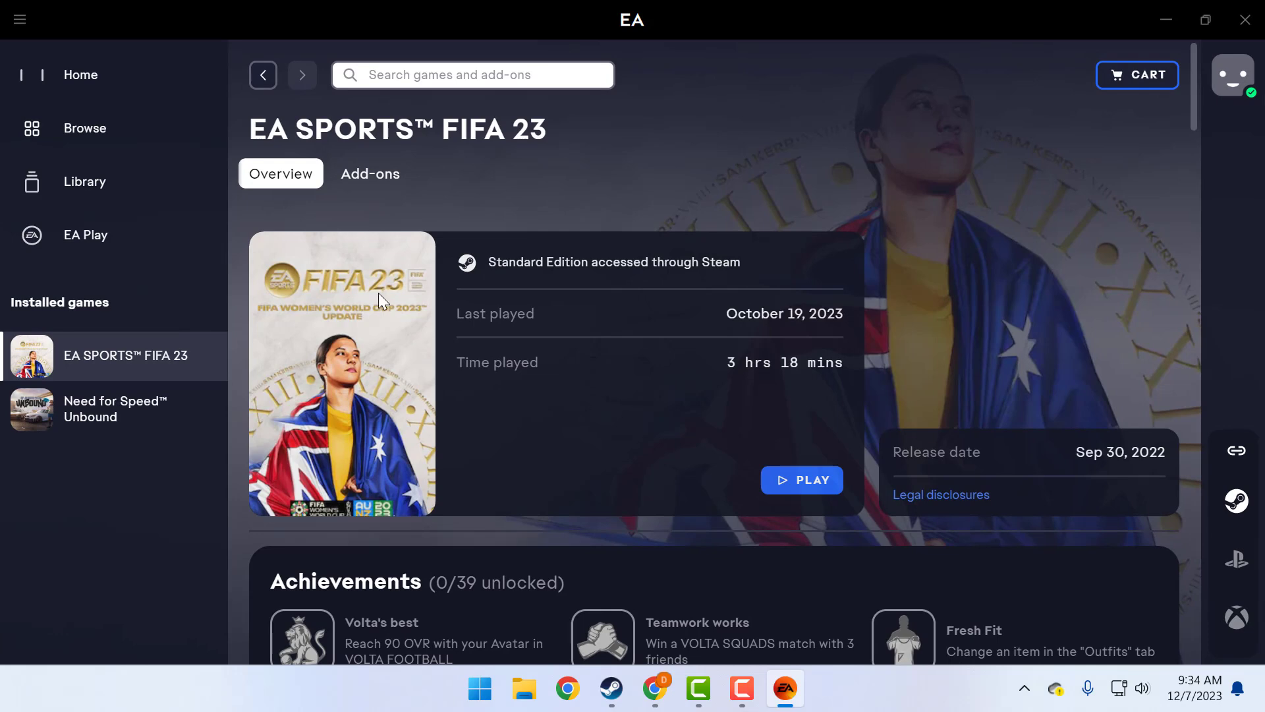
Step: Switch between the Need for Speed Unbound and EA SPORTS FIFA 23 game pages
click(118, 412)
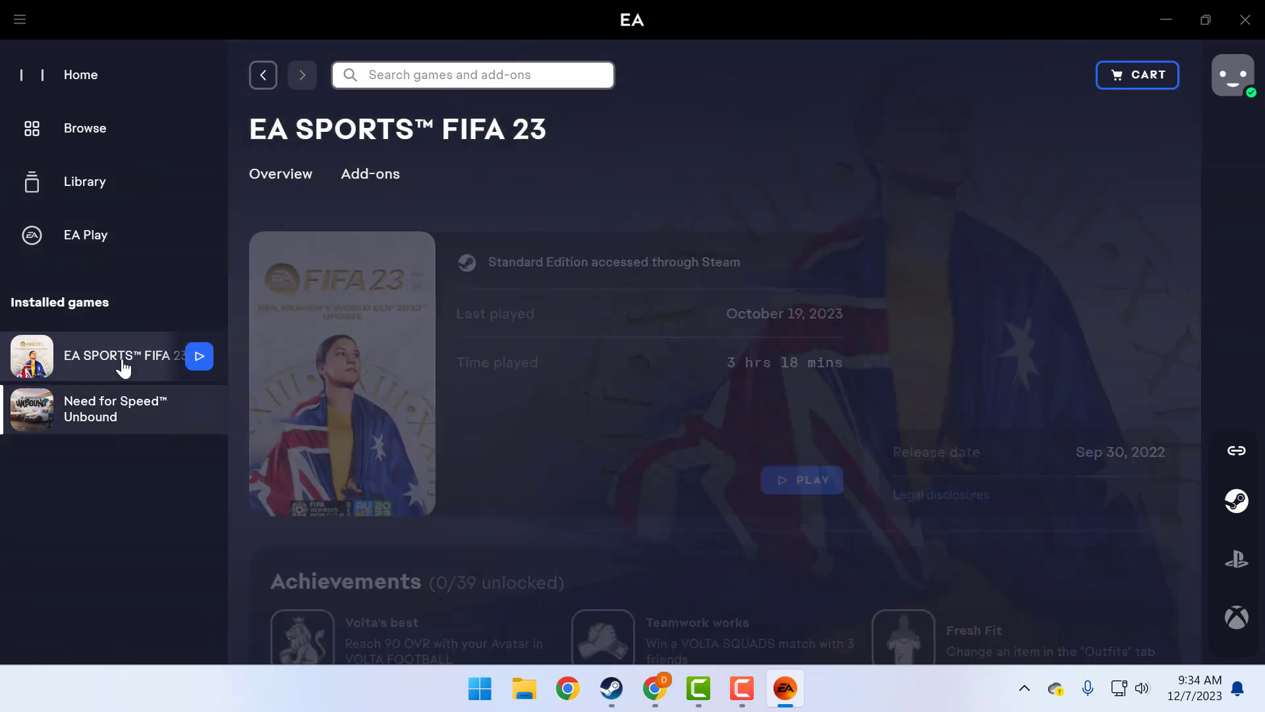
click(130, 369)
click(135, 405)
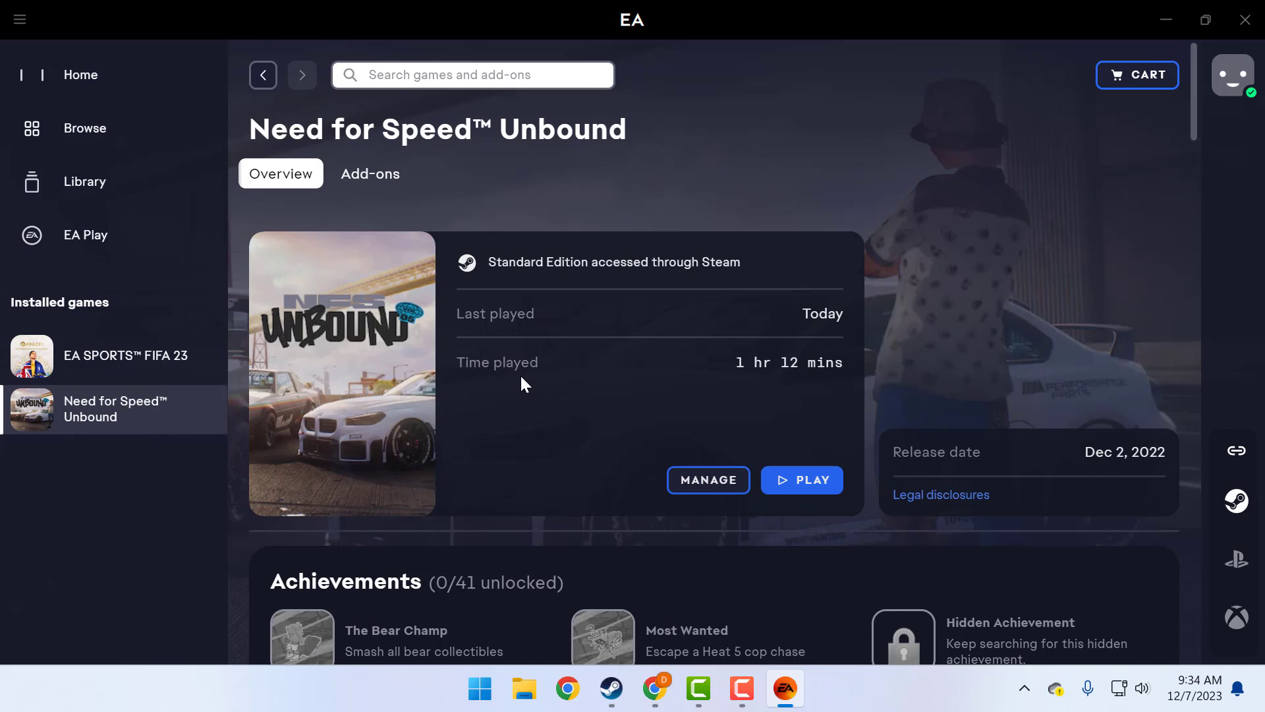
Step: From the profile menu's Settings, choose MANAGE under My profile to open the EA account About Me page
click(1220, 91)
click(1231, 90)
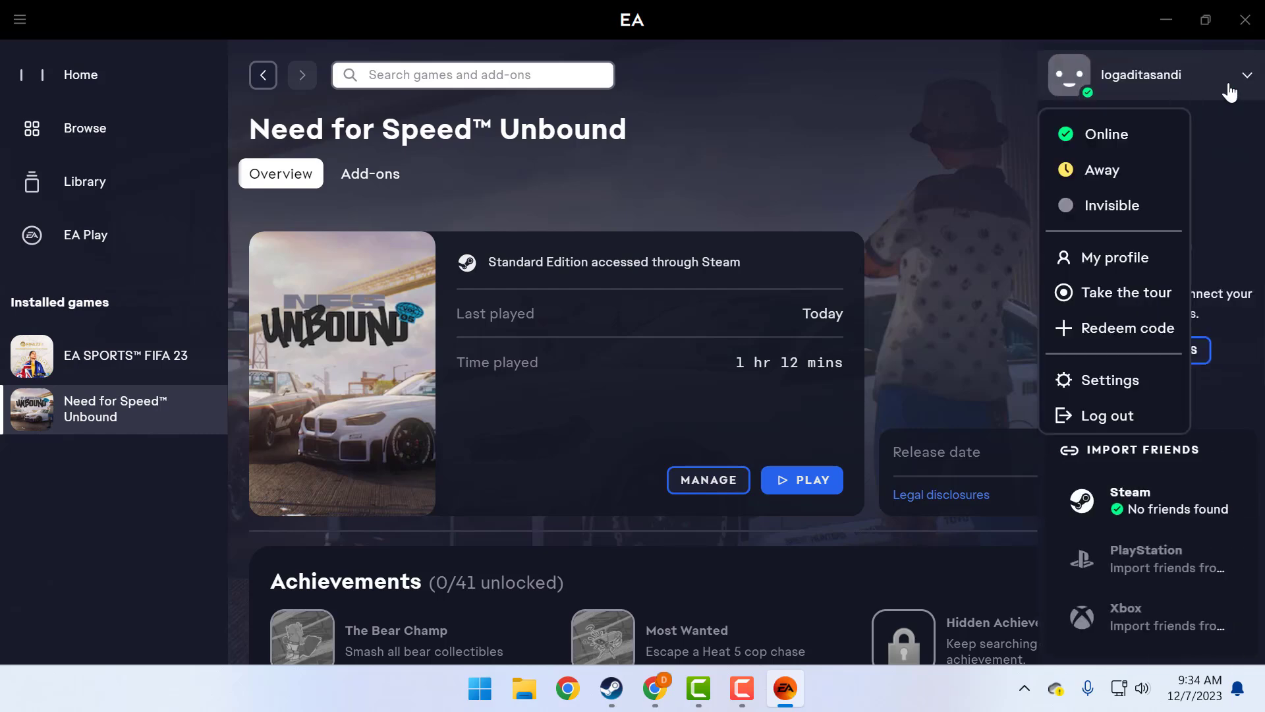
click(1109, 382)
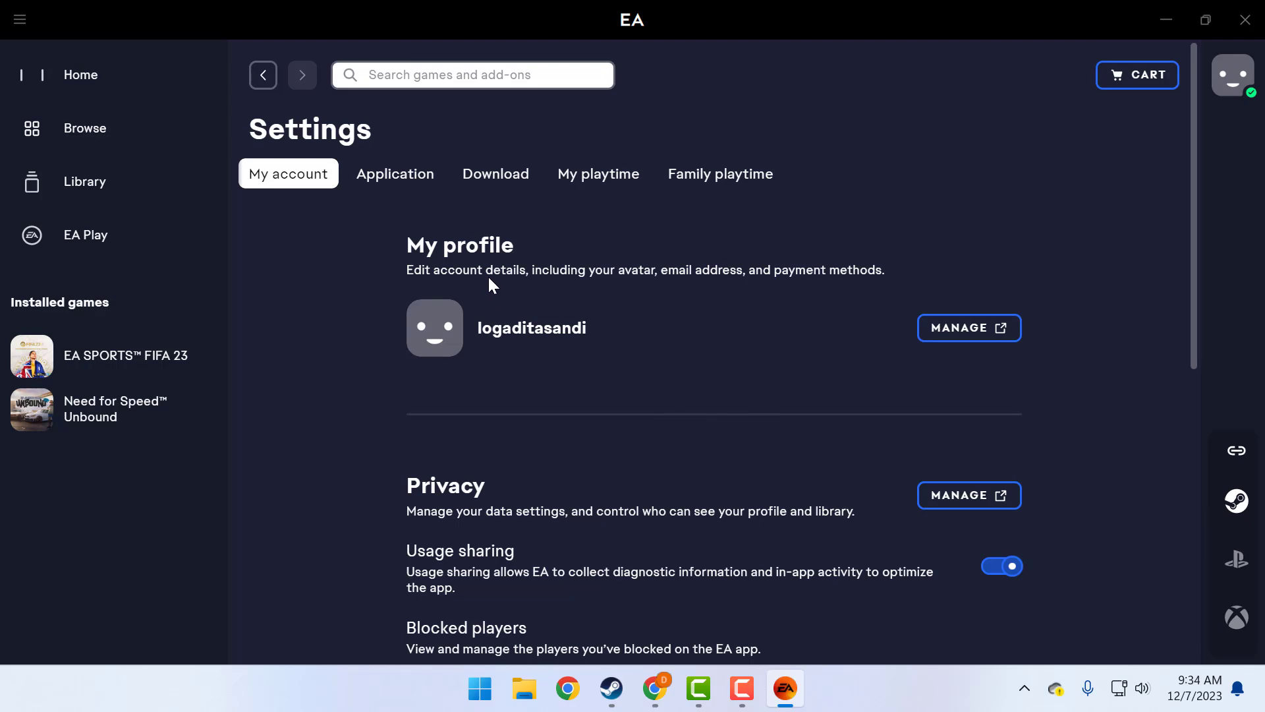
click(950, 337)
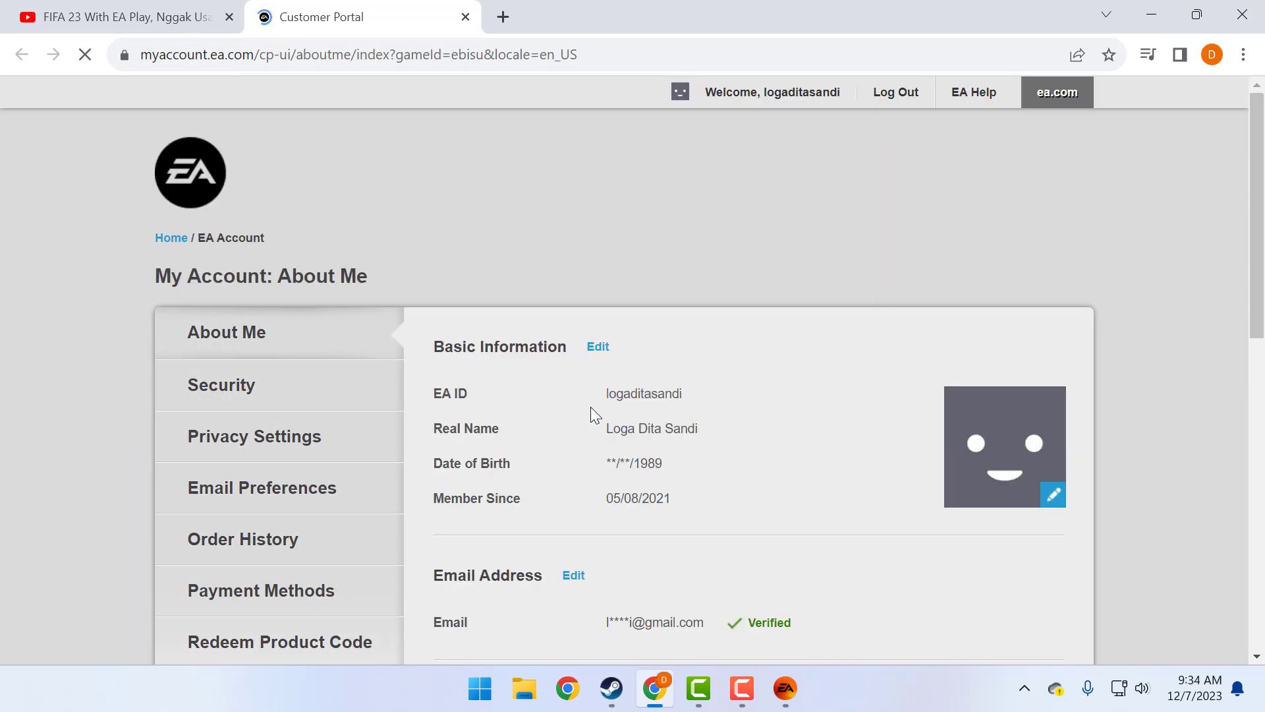
Step: Open Connections on the EA Account page and confirm Steam is linked
scroll(599, 410, down, 3)
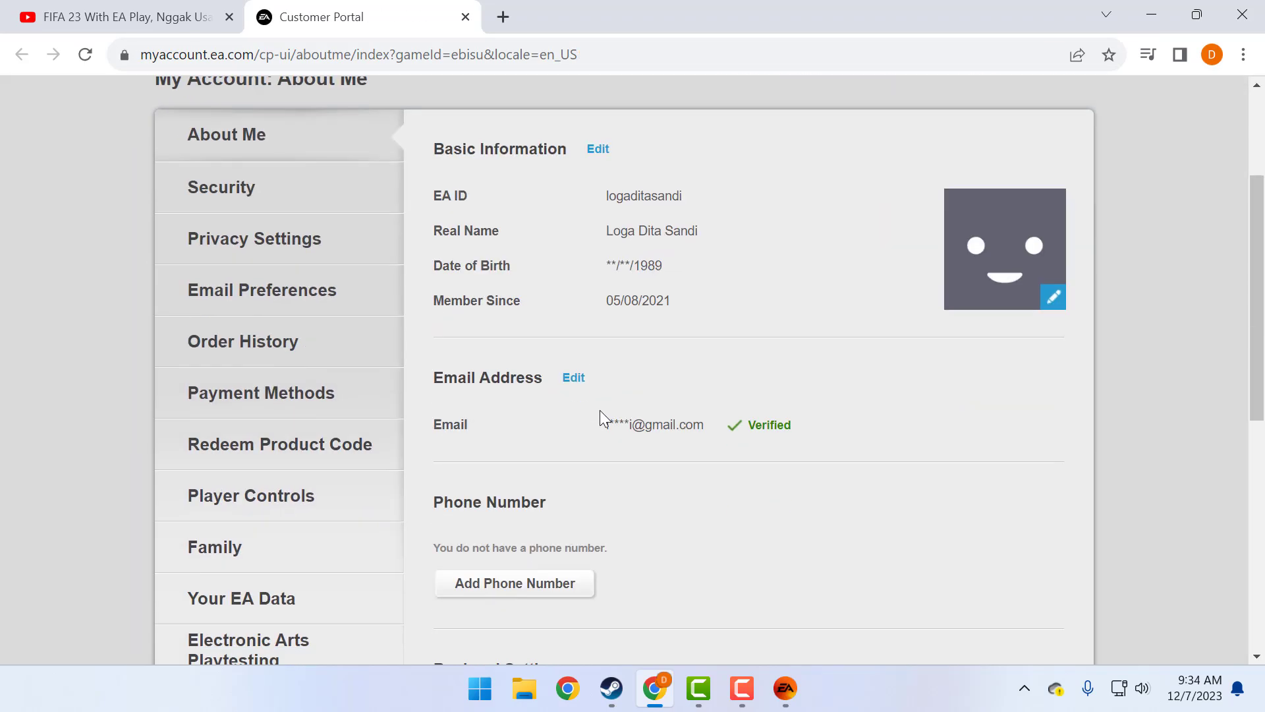
scroll(497, 318, down, 3)
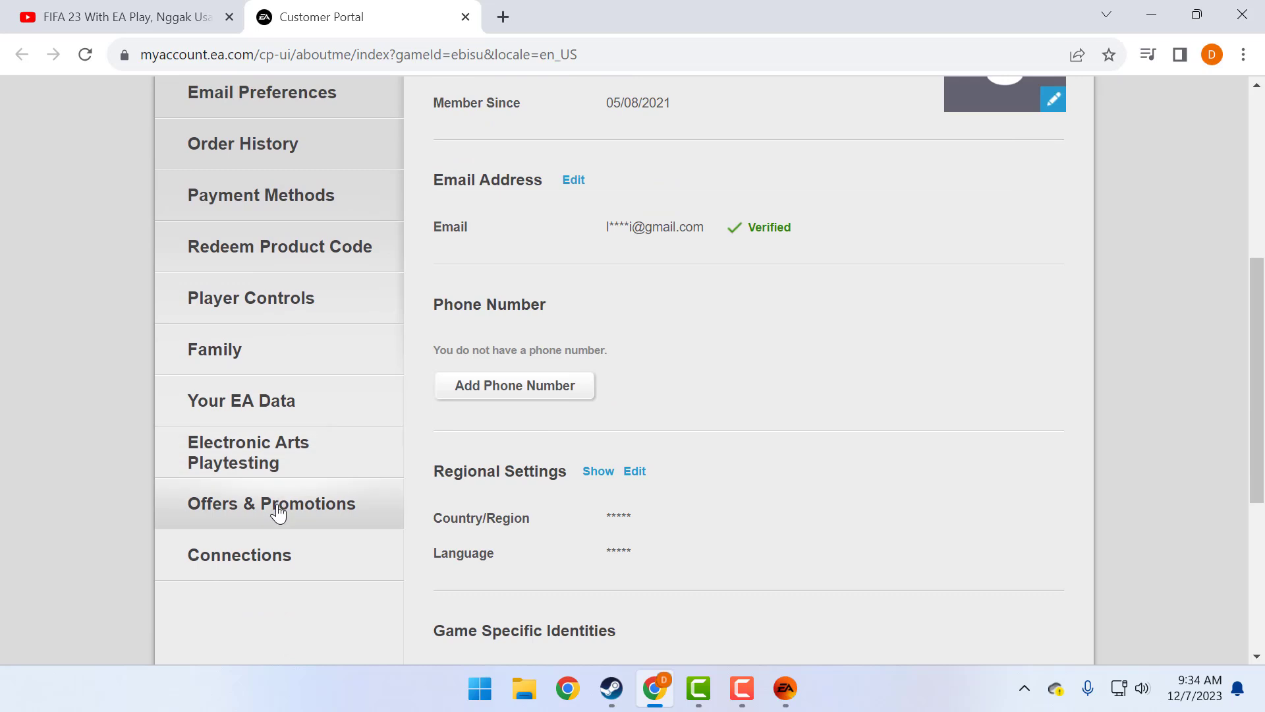
click(274, 556)
scroll(721, 391, down, 2)
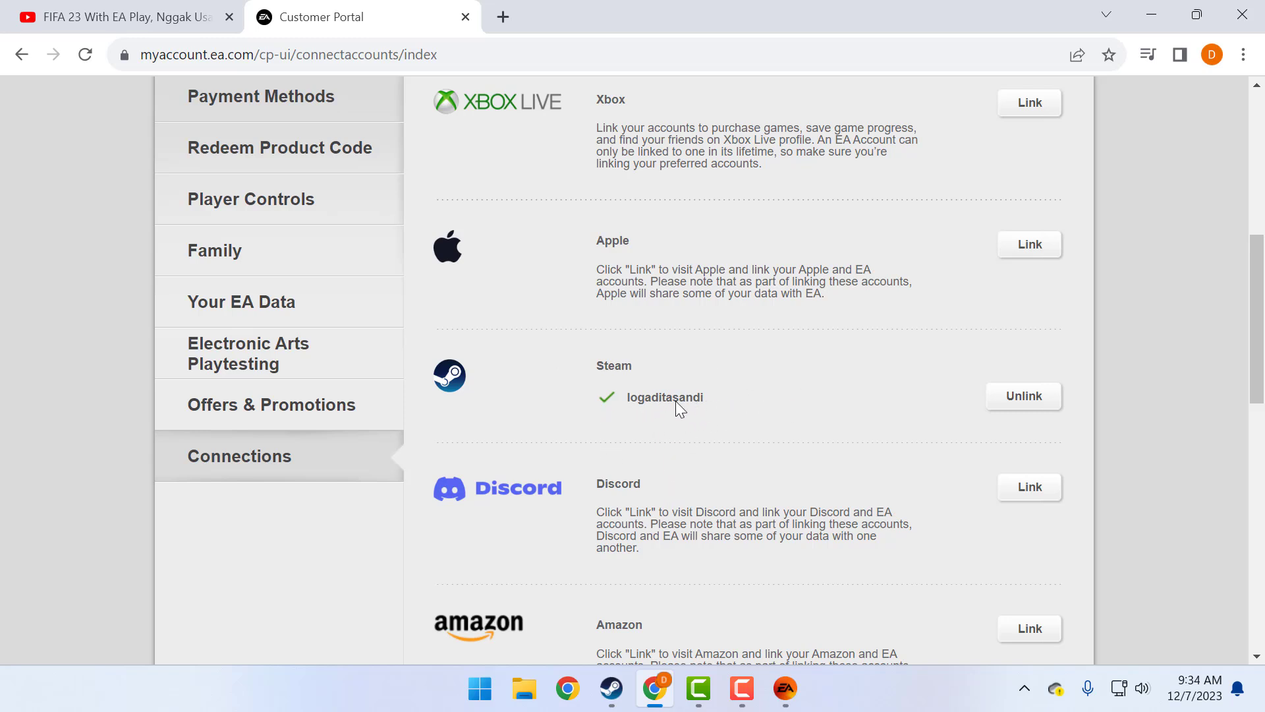
Step: Switch between Steam and the browser, ending on Steam's FIFA 23 library page
click(612, 689)
mouse_move(403, 47)
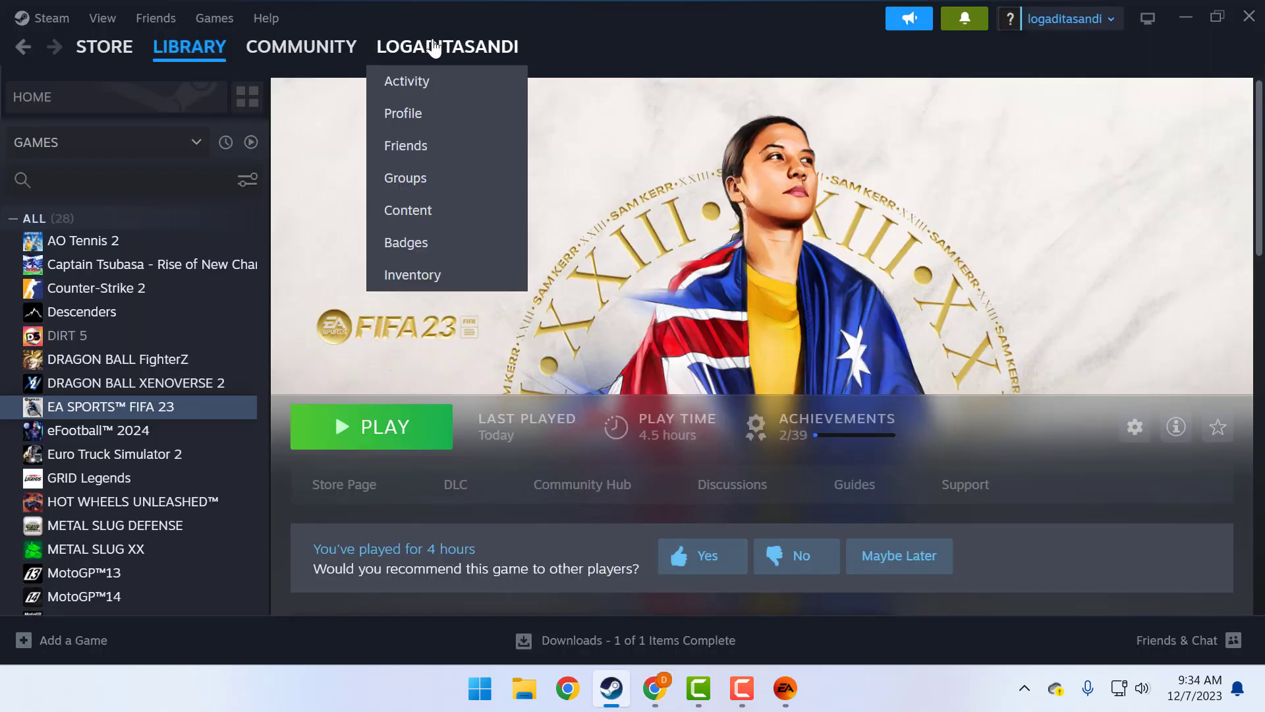
click(664, 700)
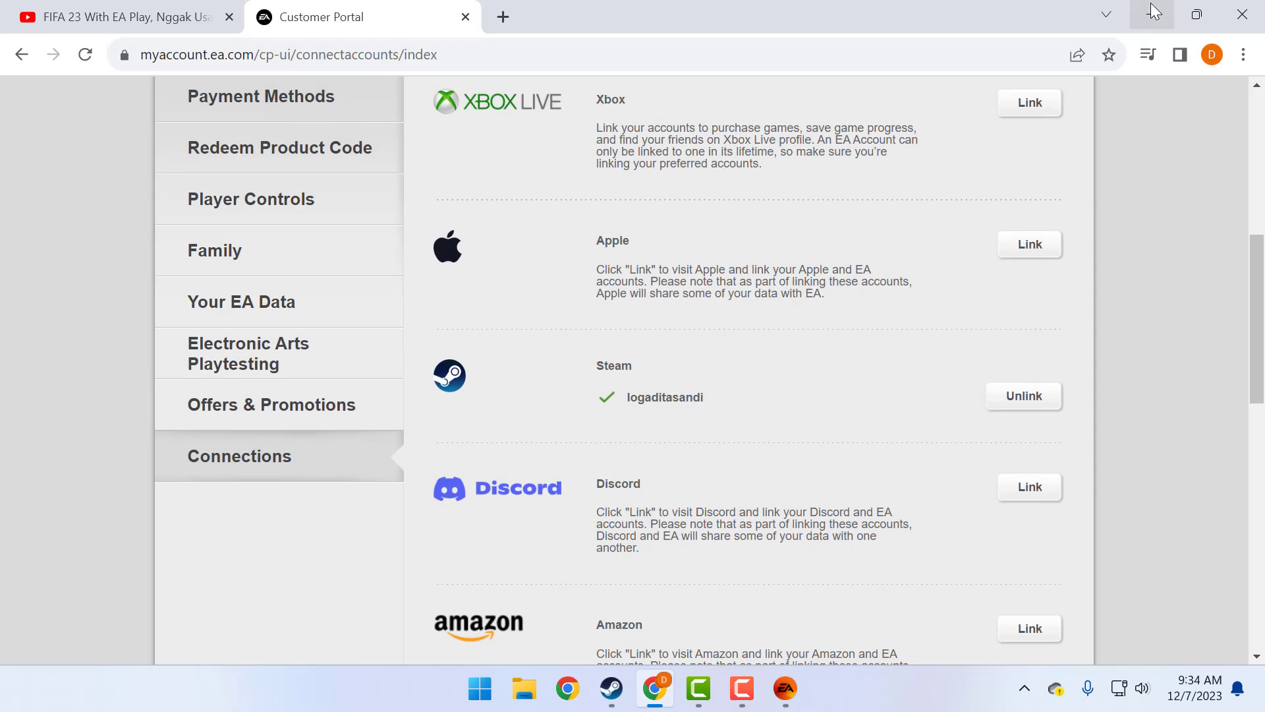
click(610, 701)
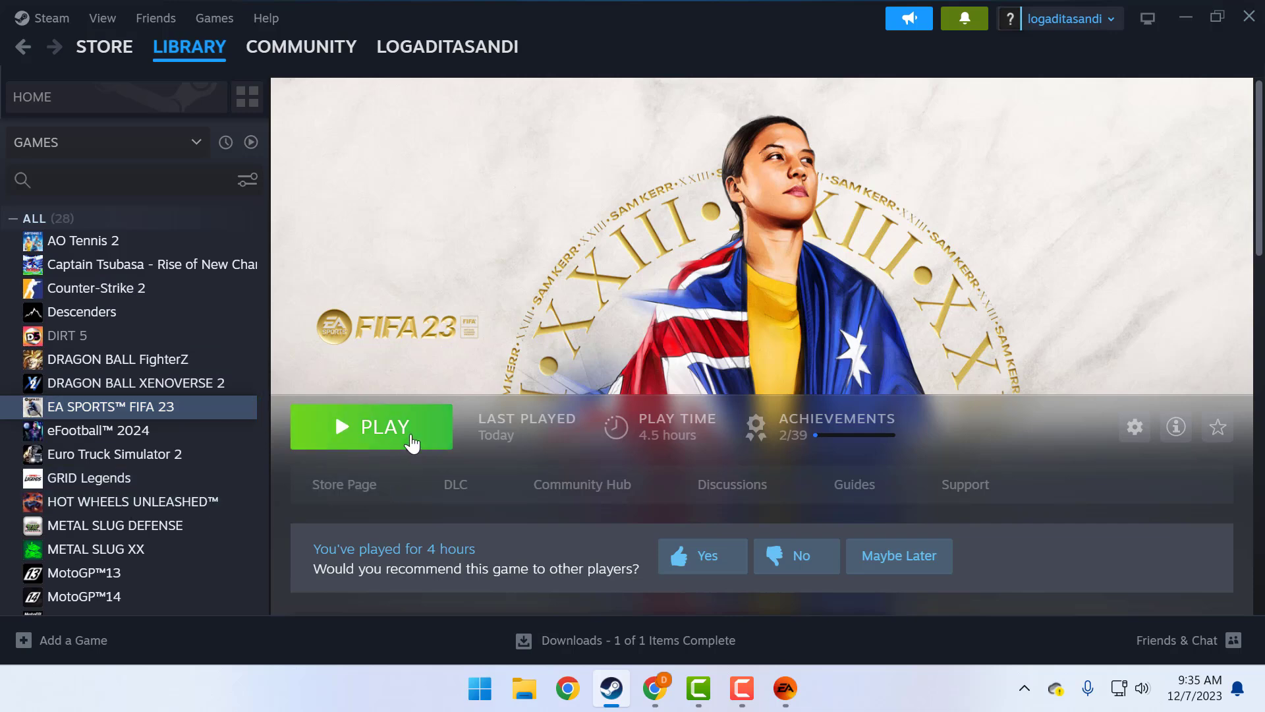
Step: Press PLAY on FIFA 23 in Steam and open its page in the EA app
click(394, 444)
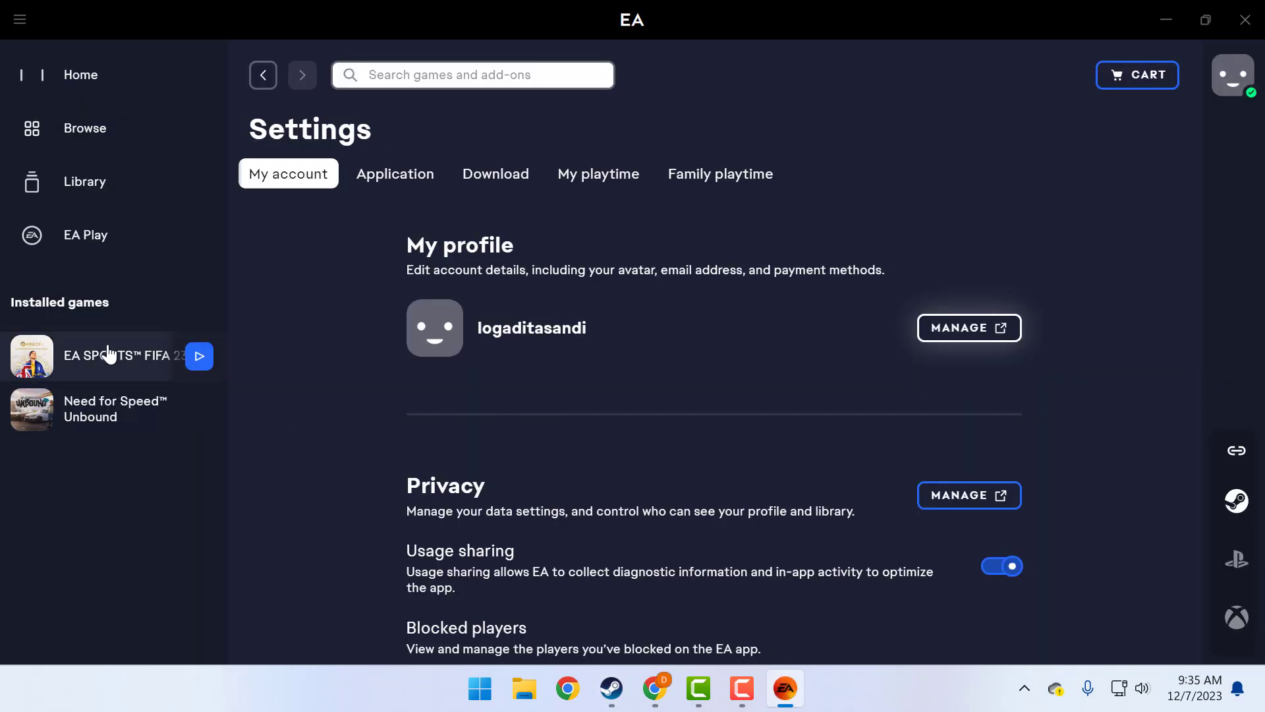
click(102, 361)
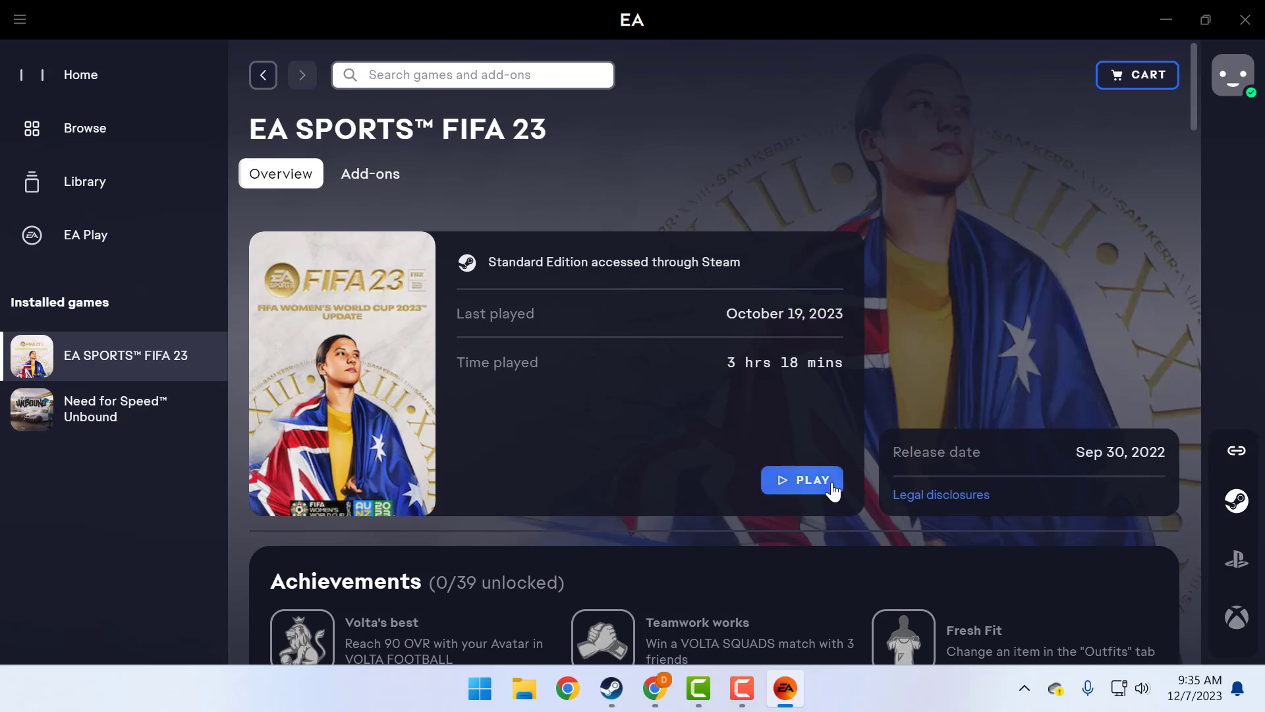
click(611, 690)
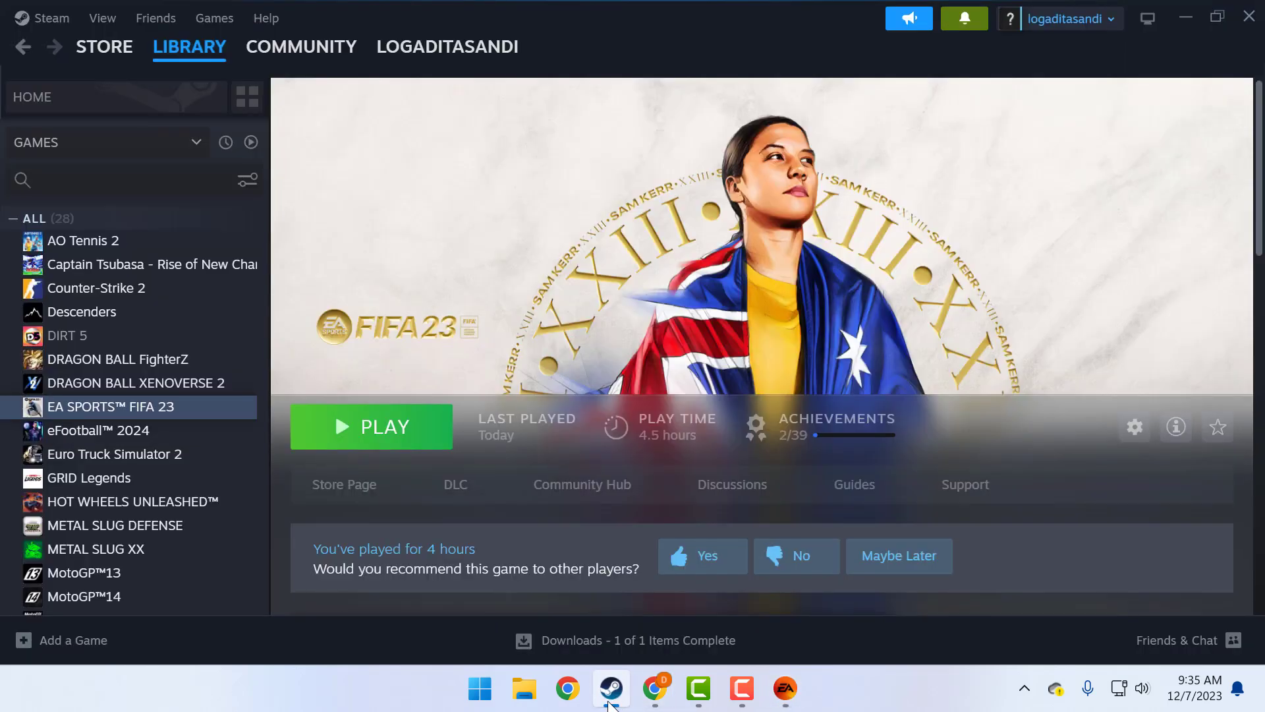
click(613, 699)
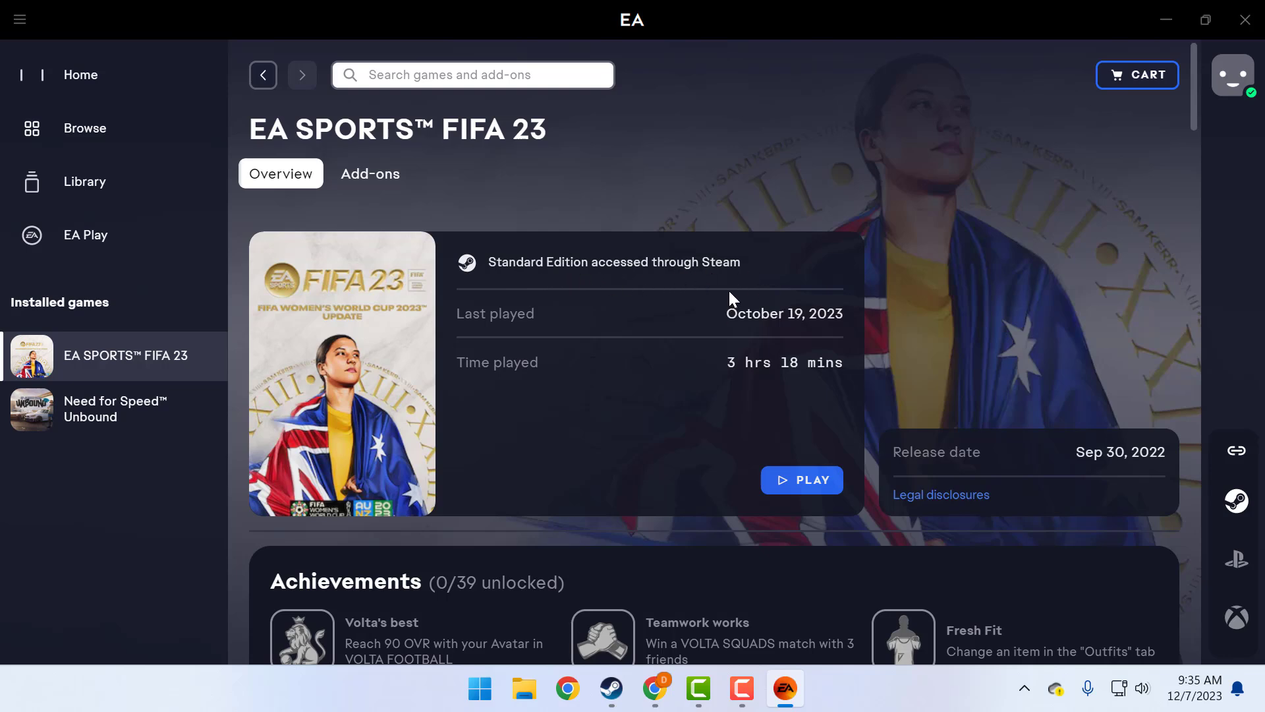
Step: Return to Steam, launch EA SPORTS FIFA 23 again, then bring the EA app forward
click(612, 688)
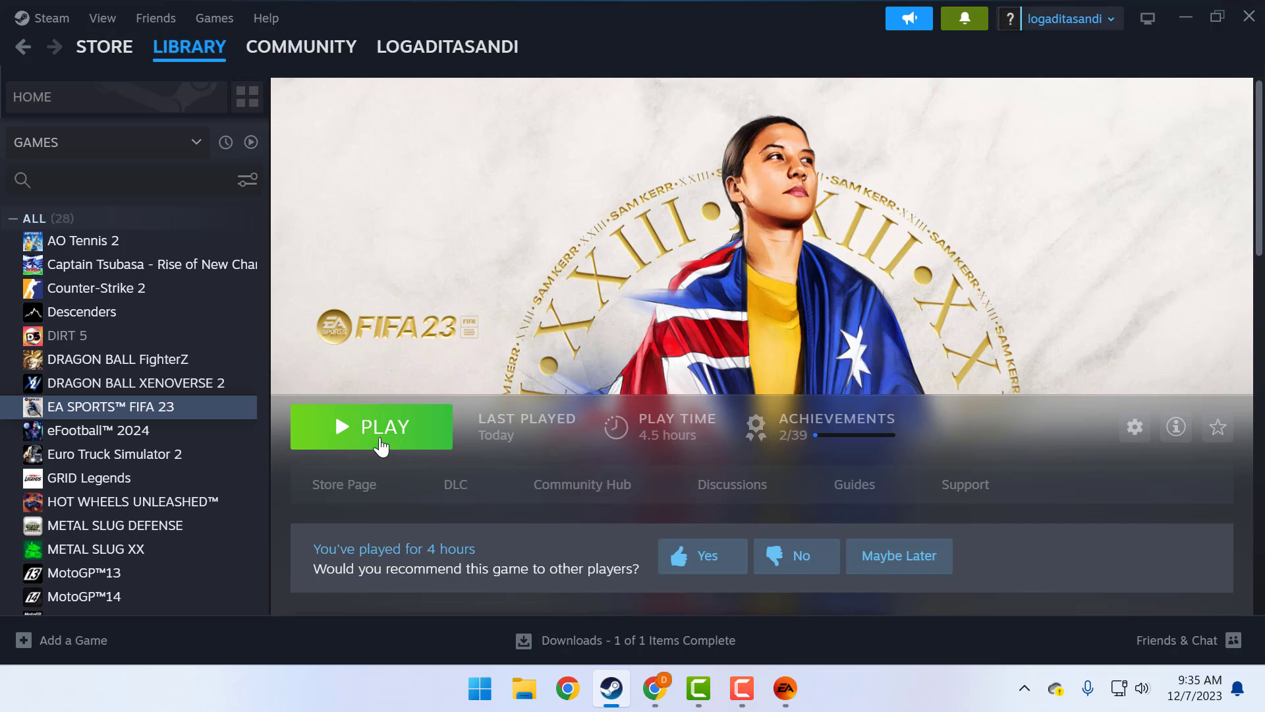
click(381, 446)
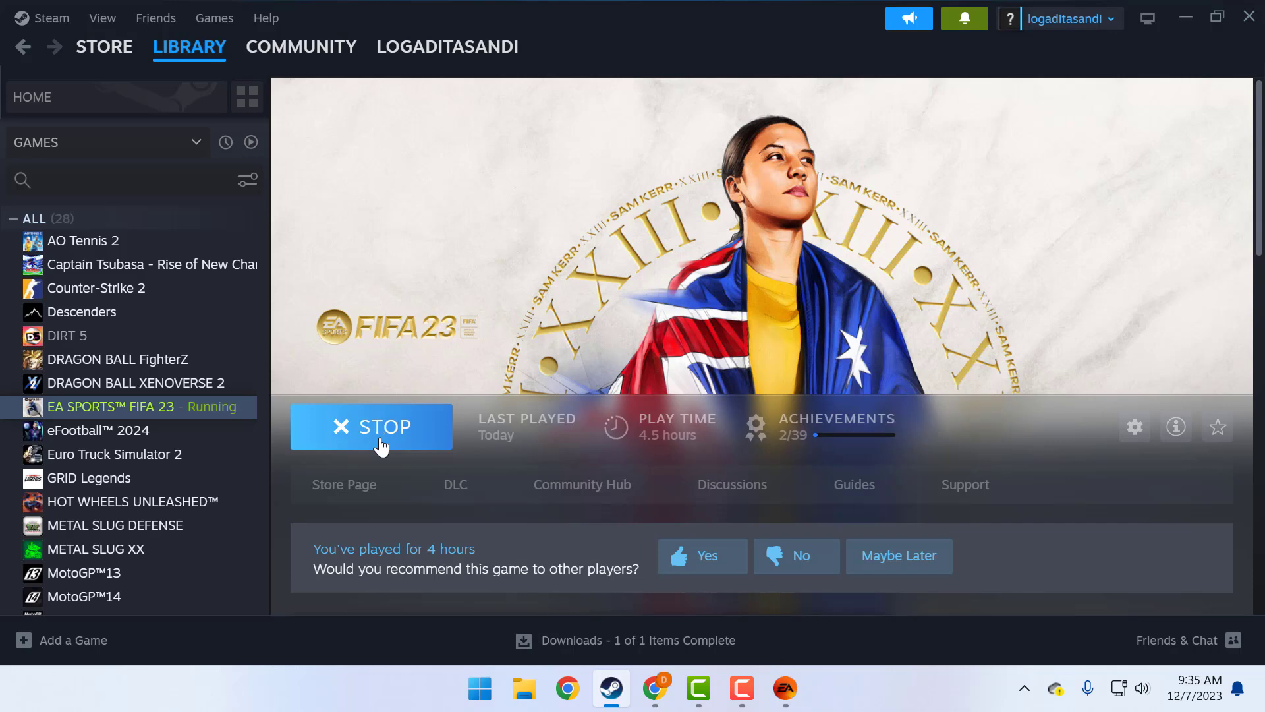
click(381, 446)
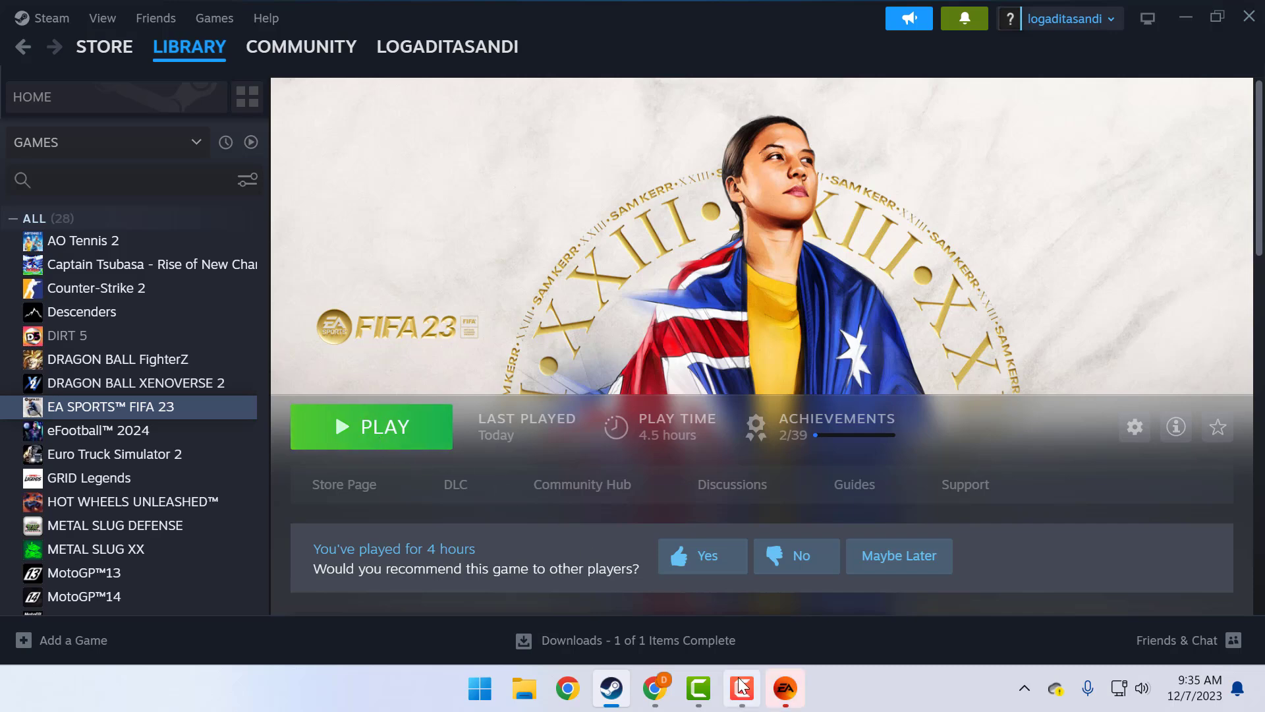
click(786, 689)
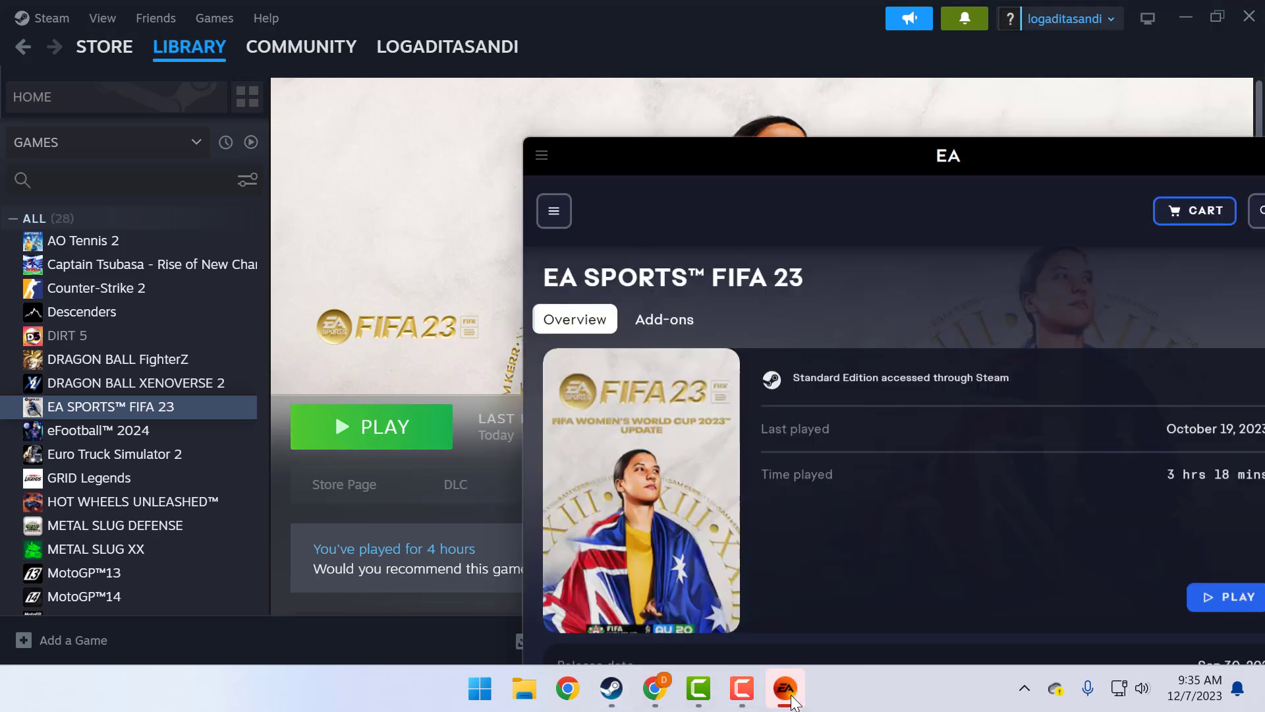
Step: Maximize the EA app and press PLAY on its FIFA 23 page
drag(978, 157, 662, 104)
click(1010, 105)
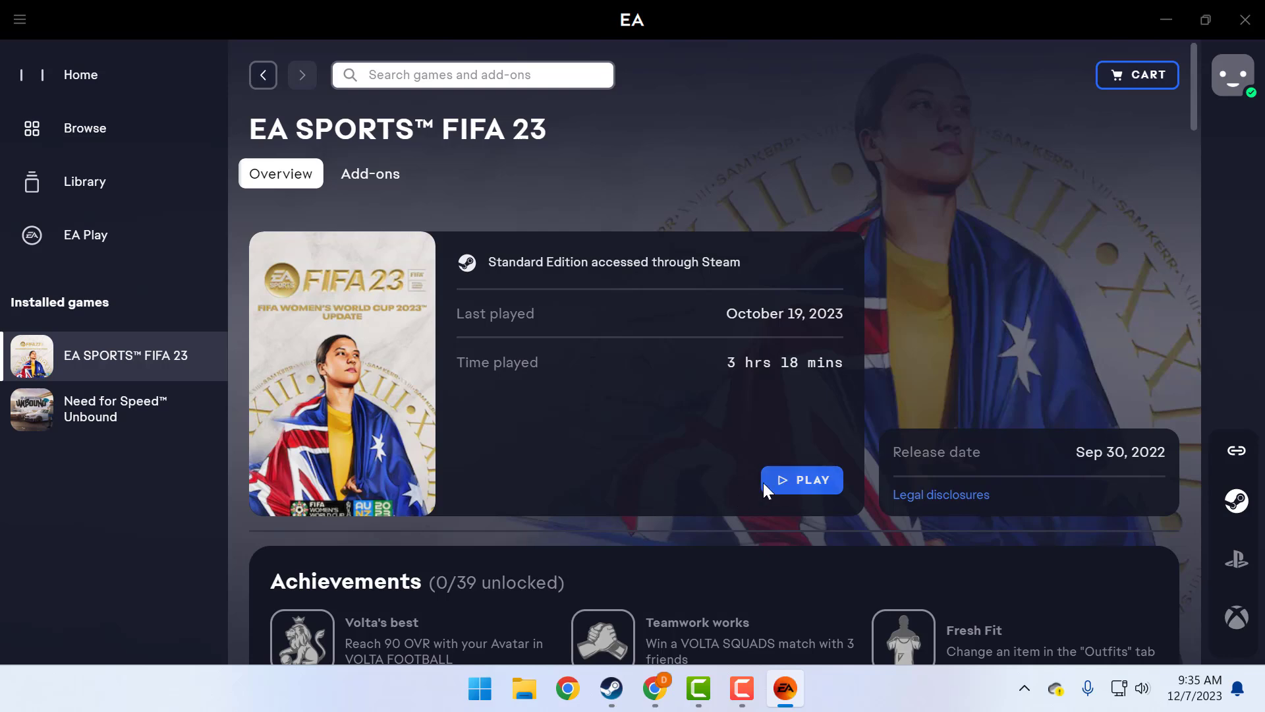
click(799, 484)
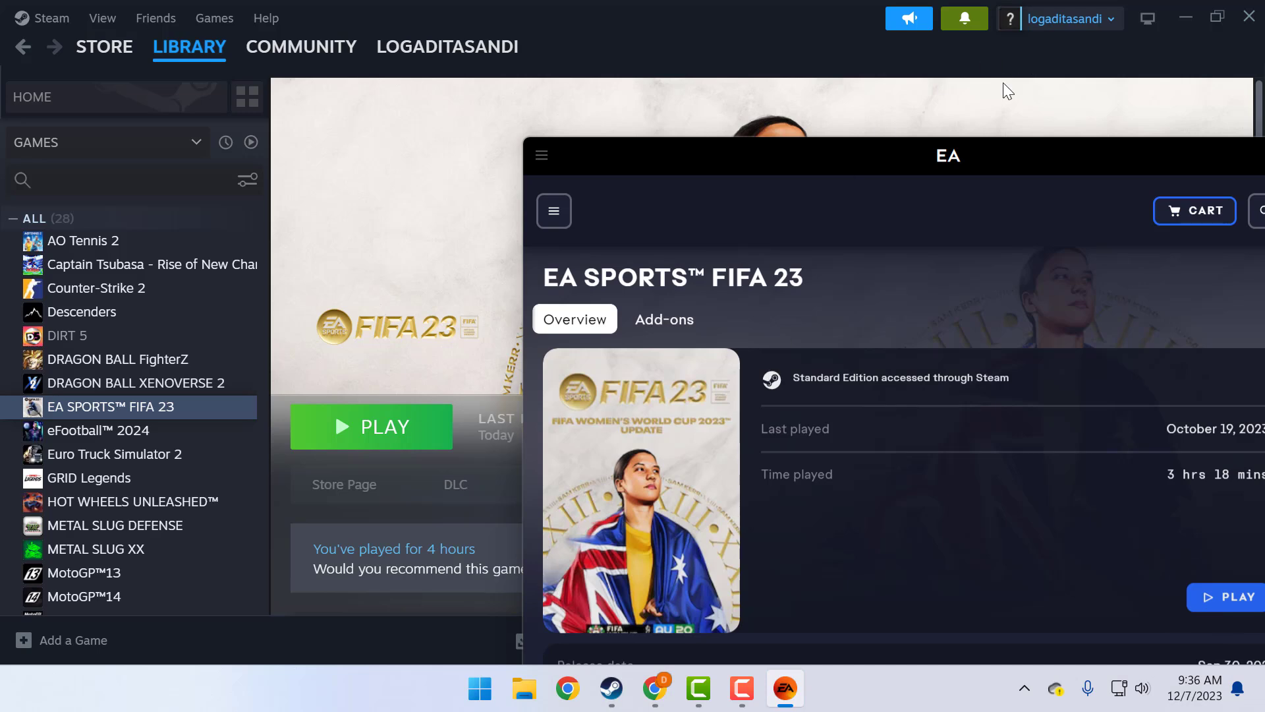
Step: Re-maximize the EA app, check Steam and the browser, and press PLAY on FIFA 23 again
drag(850, 165, 592, 142)
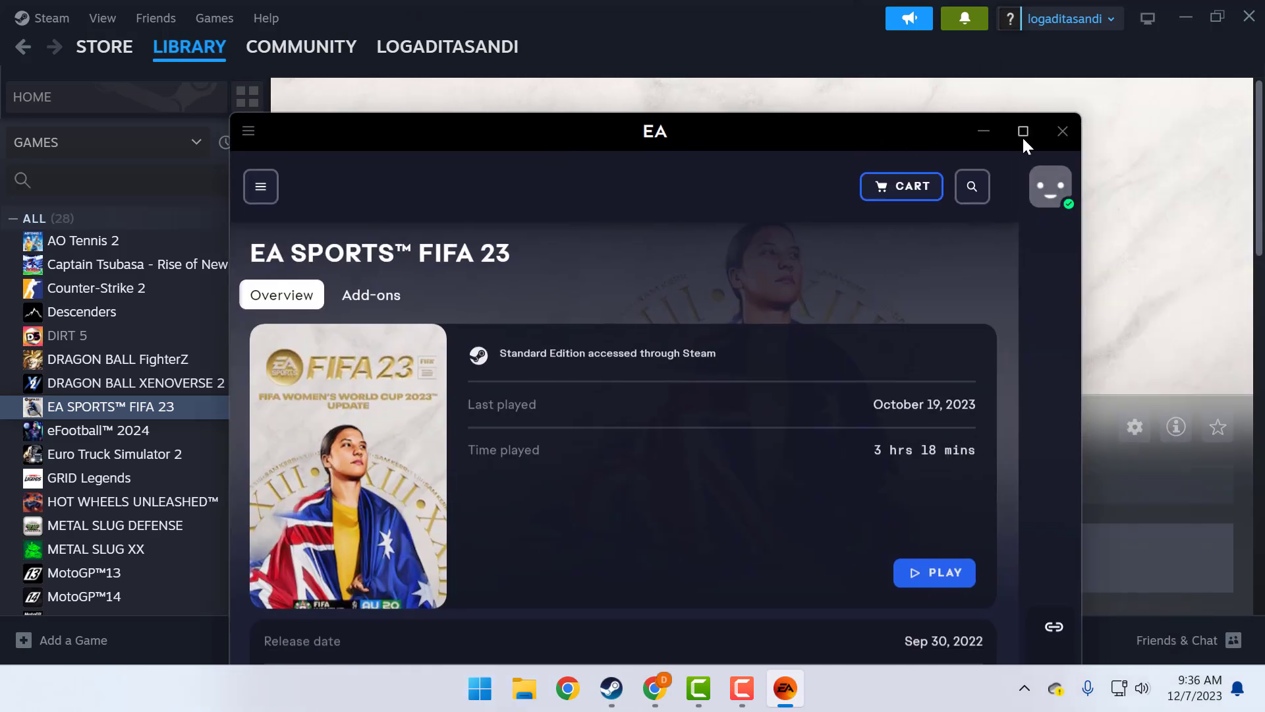
click(1022, 136)
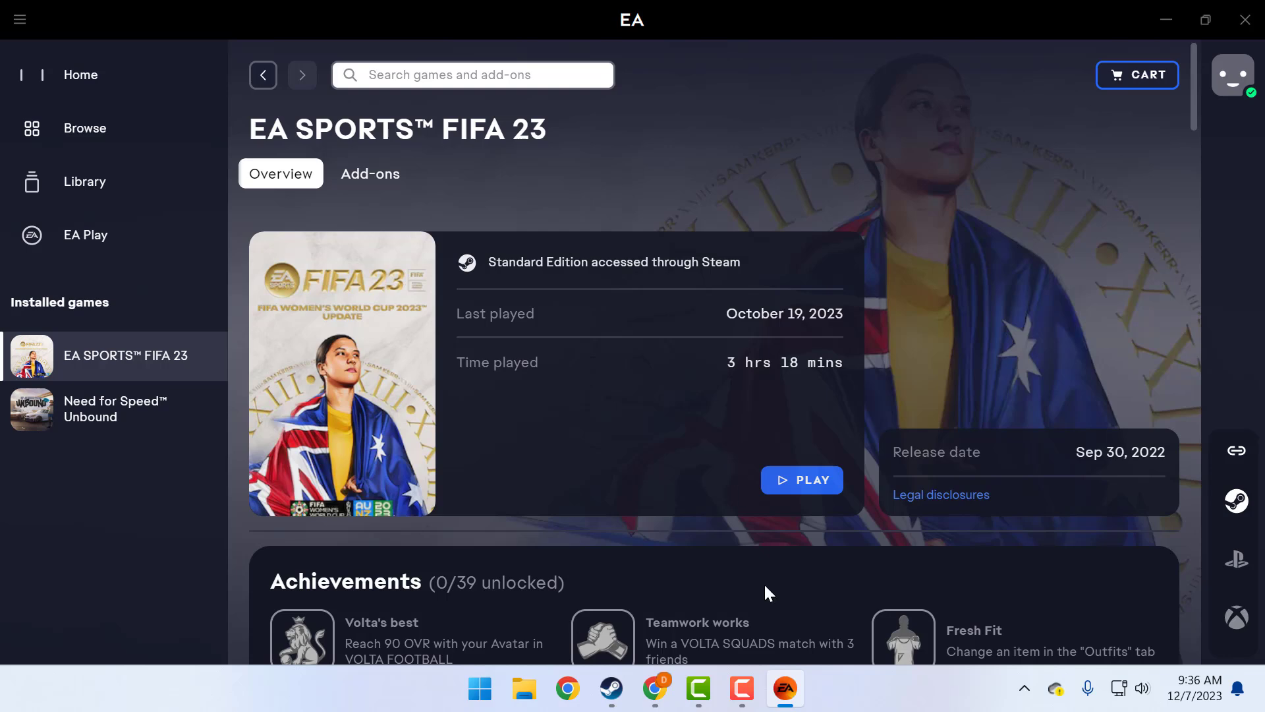
click(785, 689)
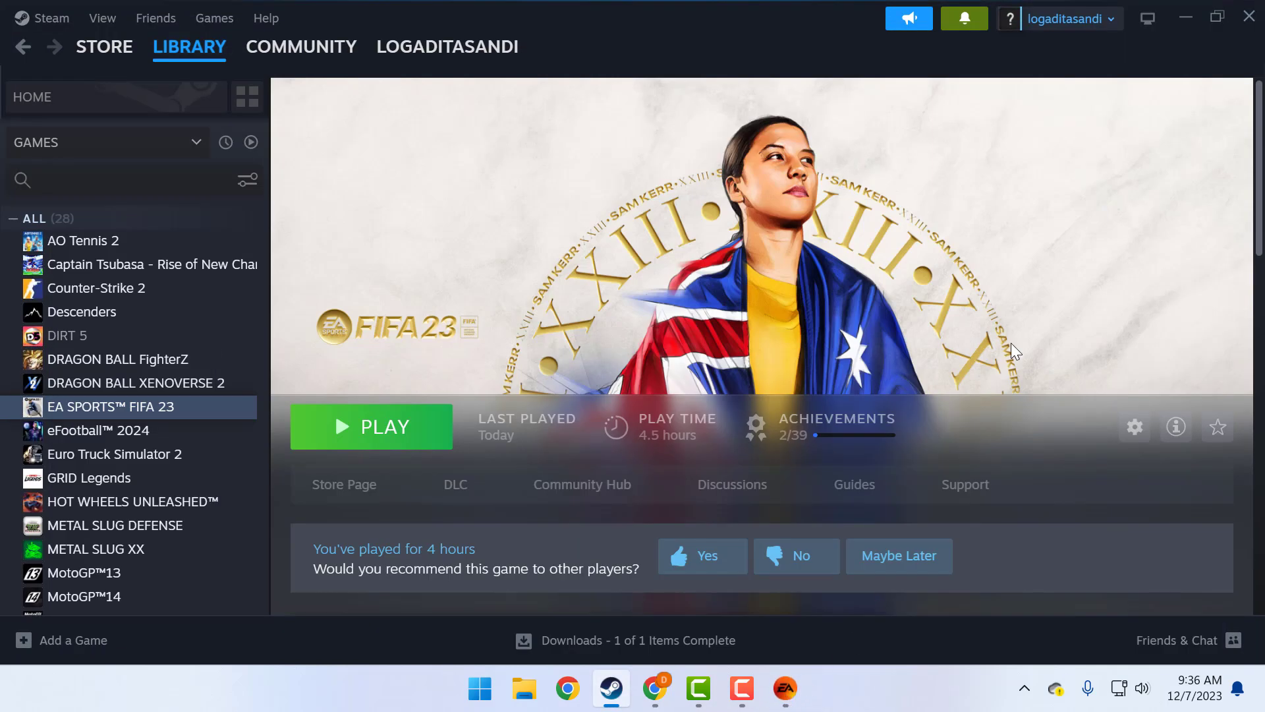
click(1187, 18)
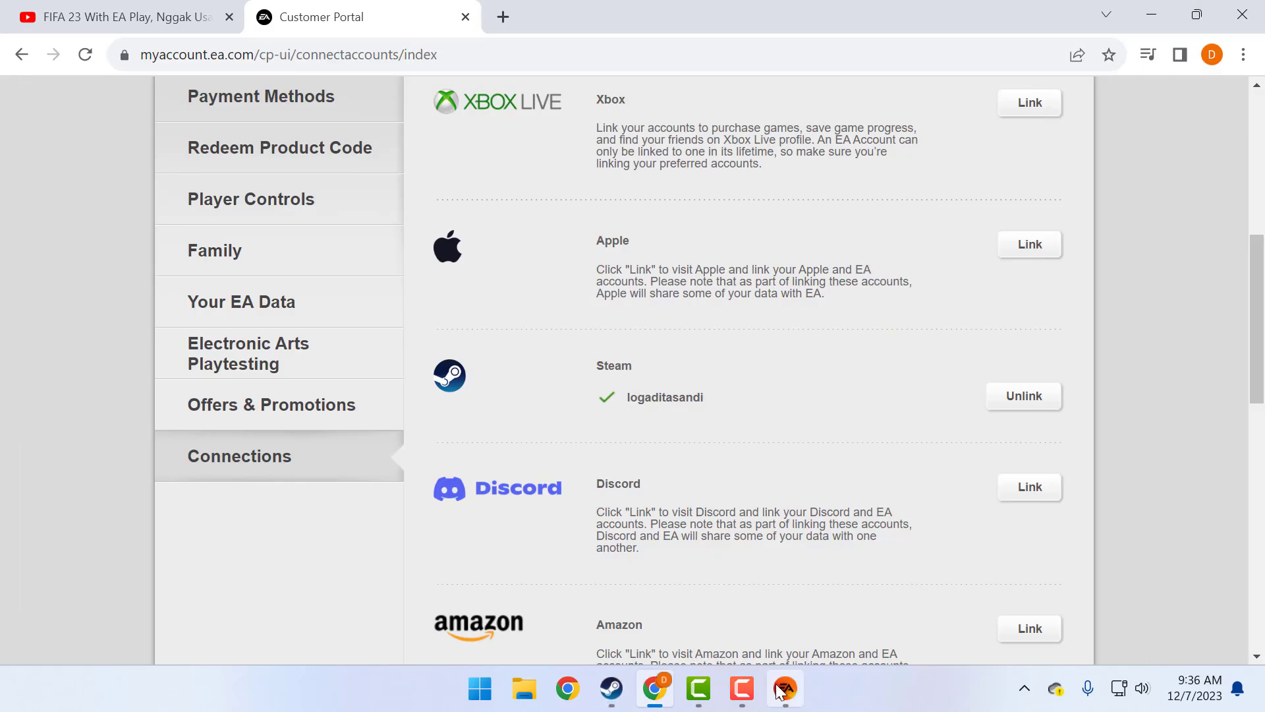
click(776, 687)
click(801, 484)
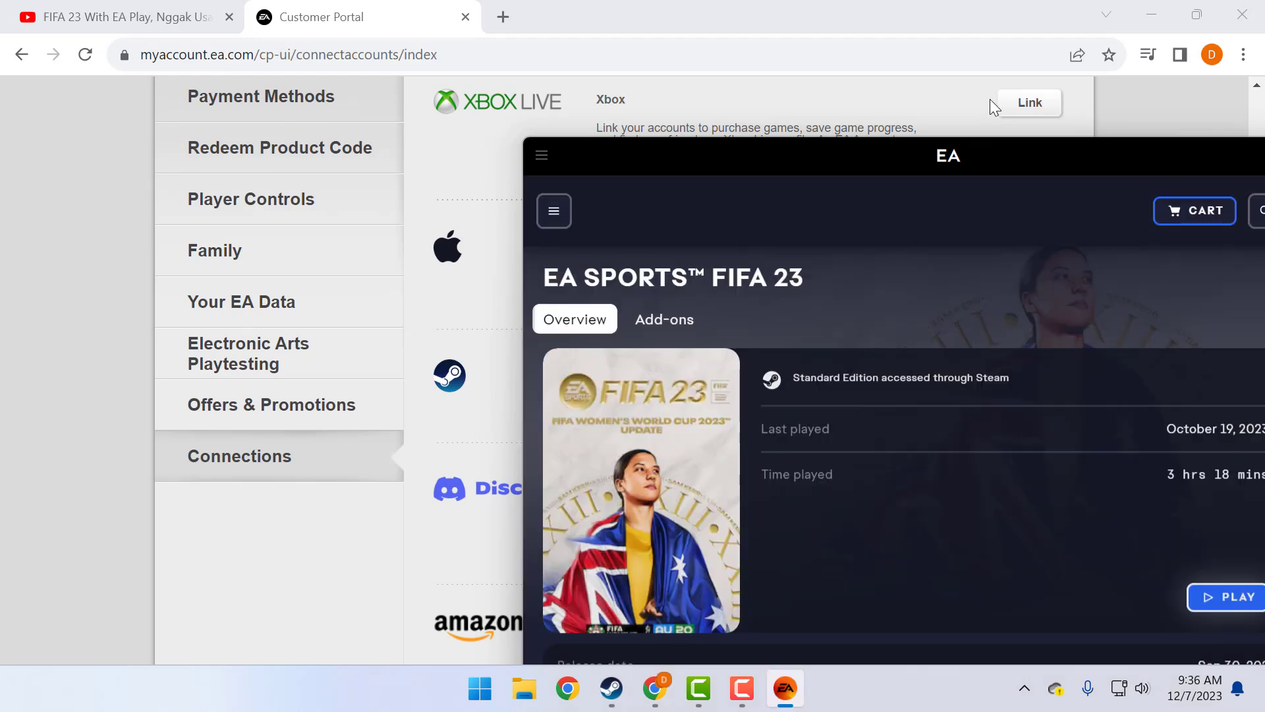
Step: Maximize the EA app window and open its ☰ main menu
drag(1018, 147, 627, 148)
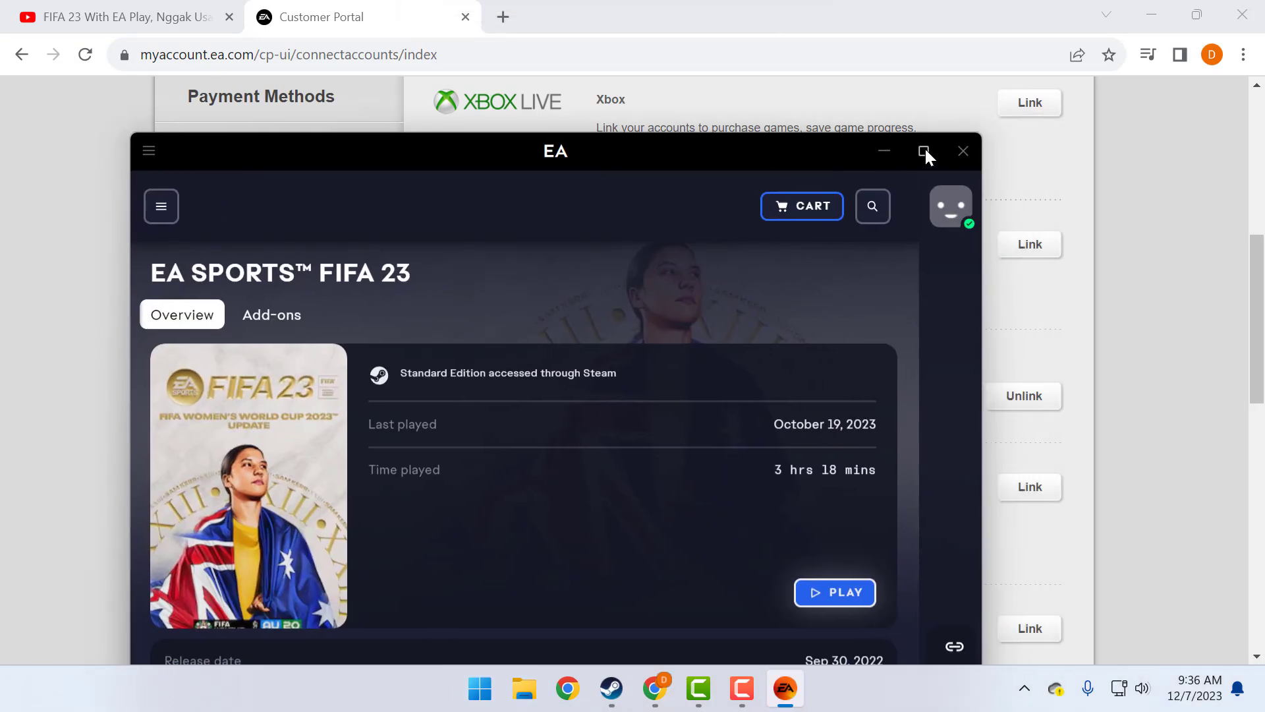
click(924, 148)
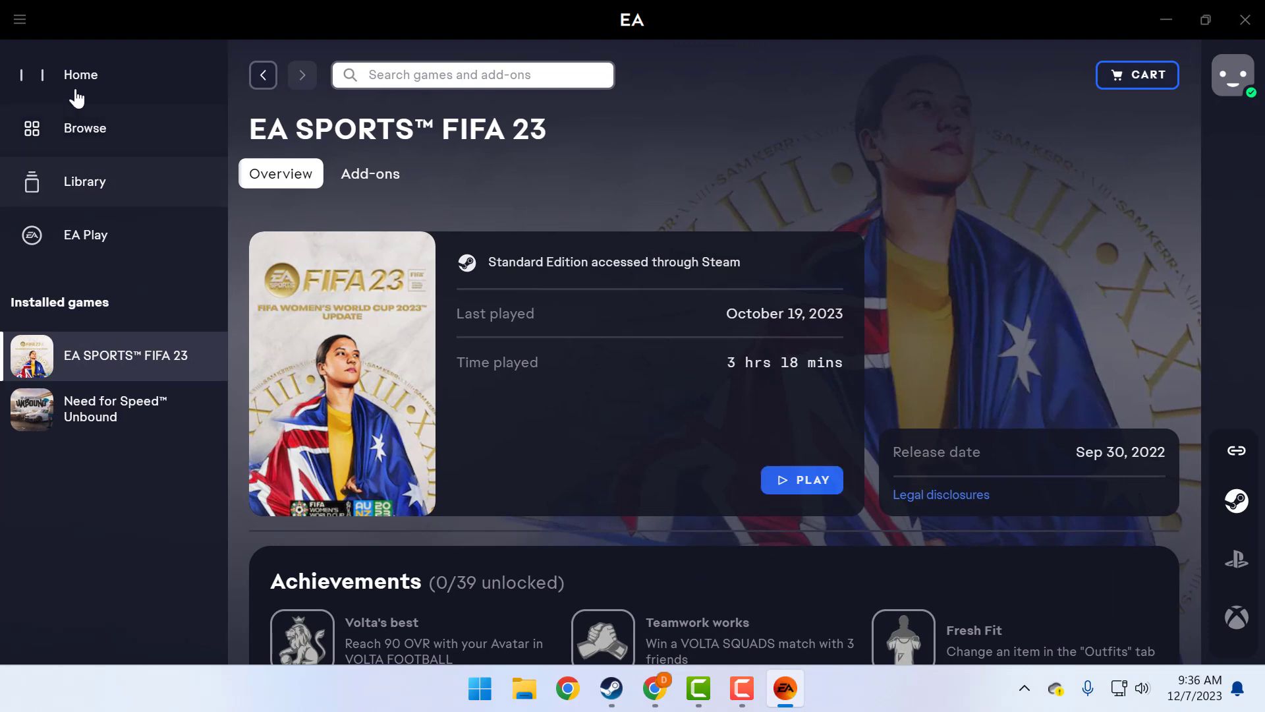
click(20, 19)
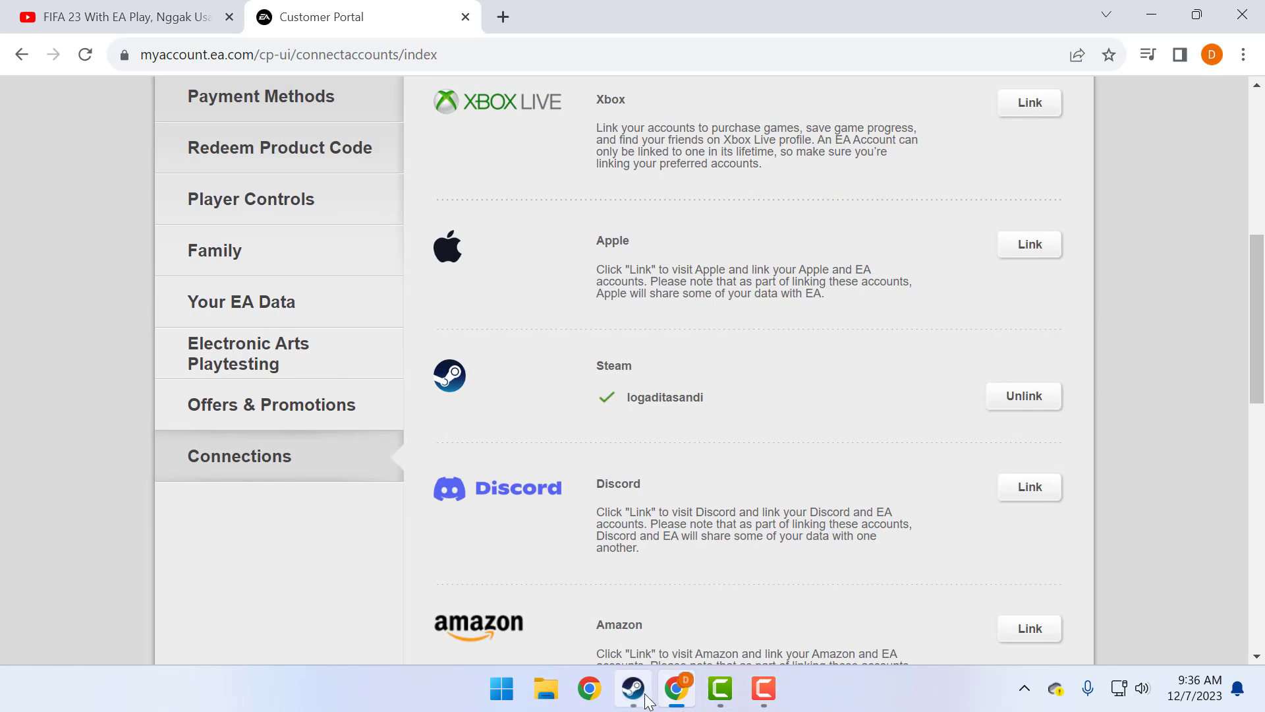
Step: Close the EA launcher, then choose Sign Out from Steam's menu and confirm it
click(634, 688)
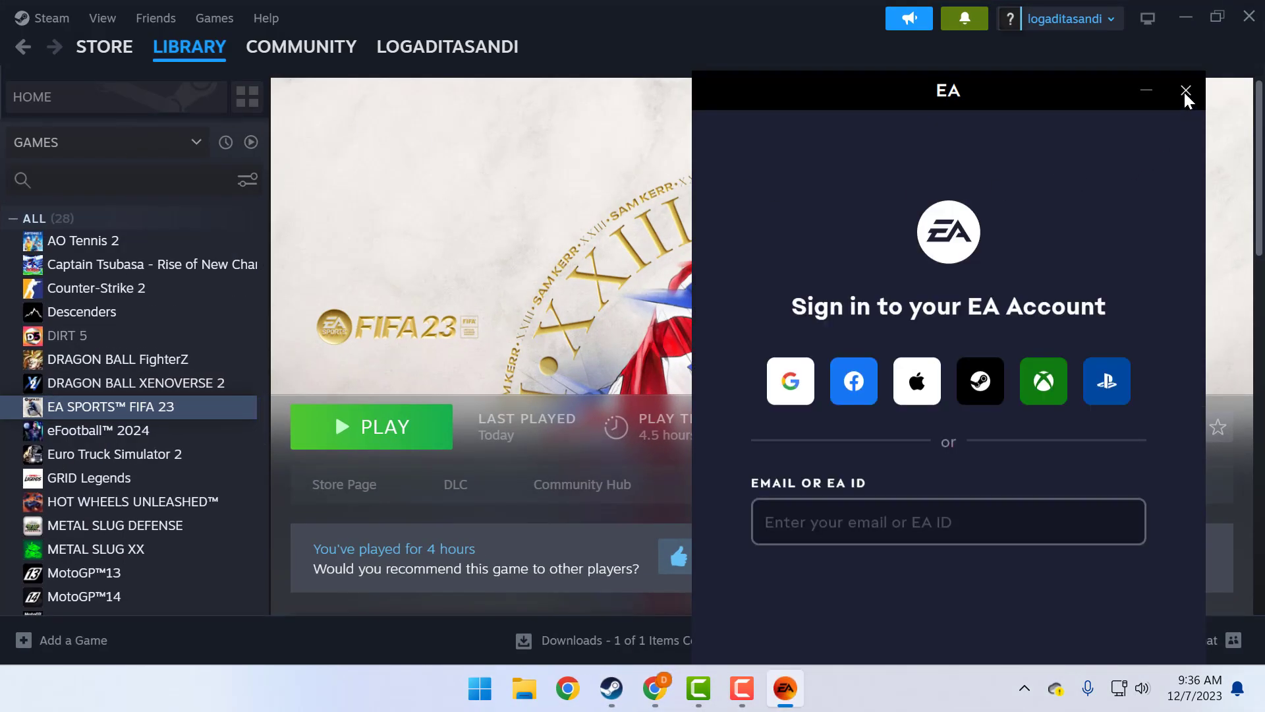
click(1185, 93)
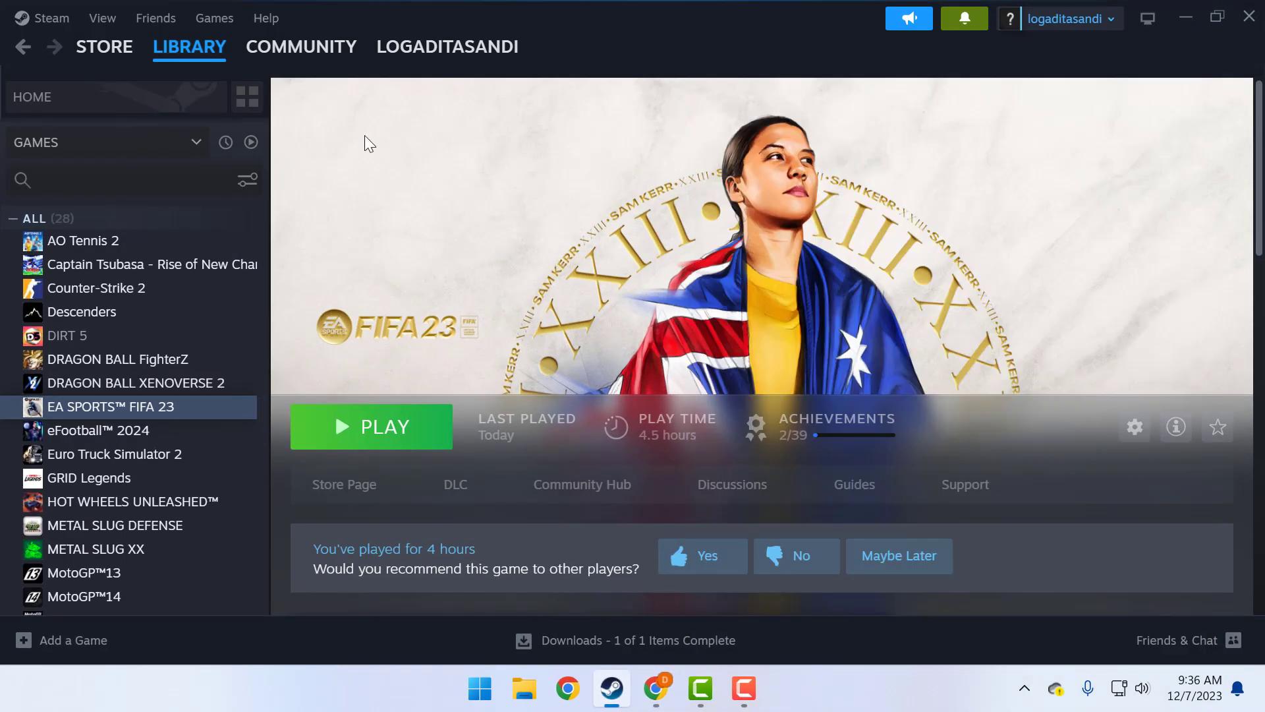
click(45, 18)
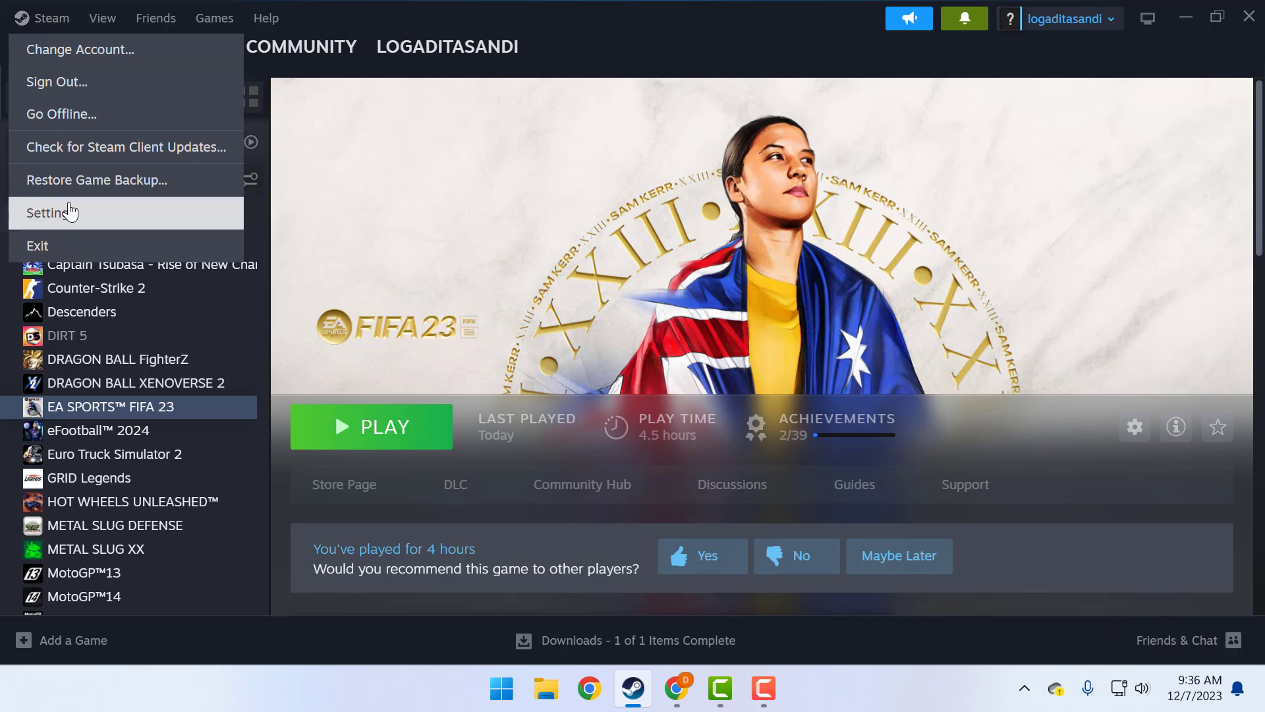
click(62, 98)
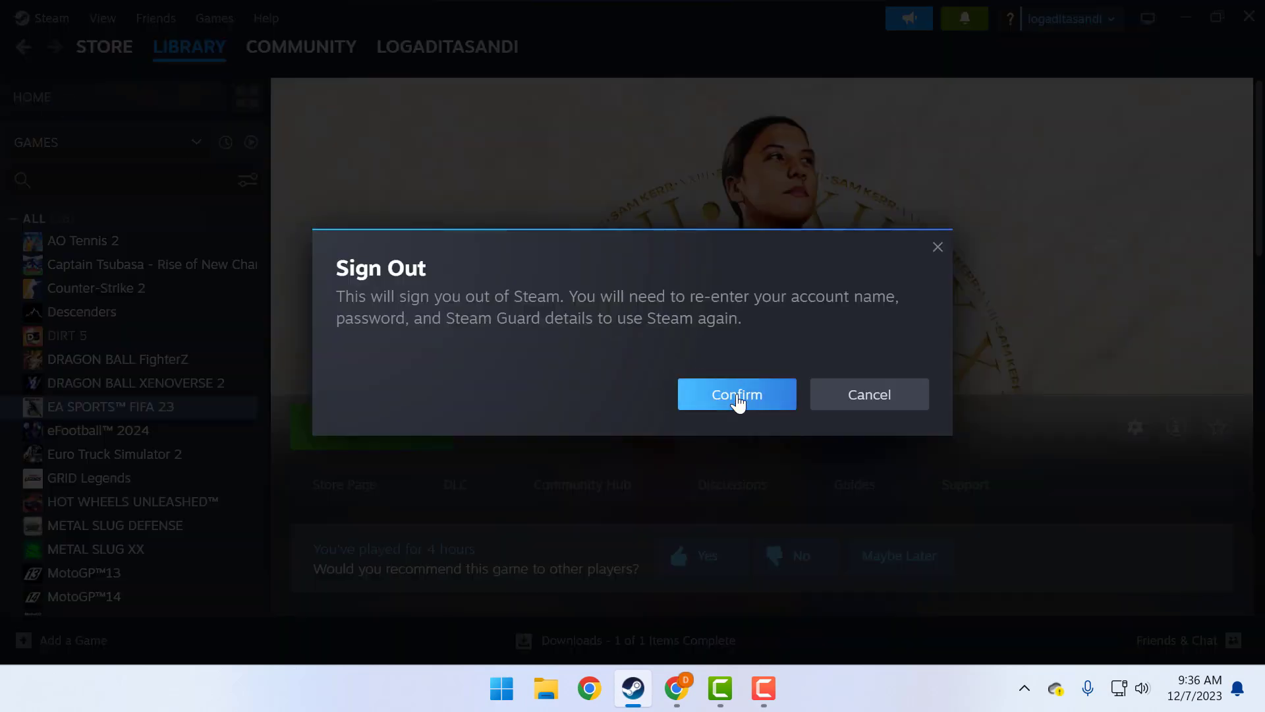
click(737, 396)
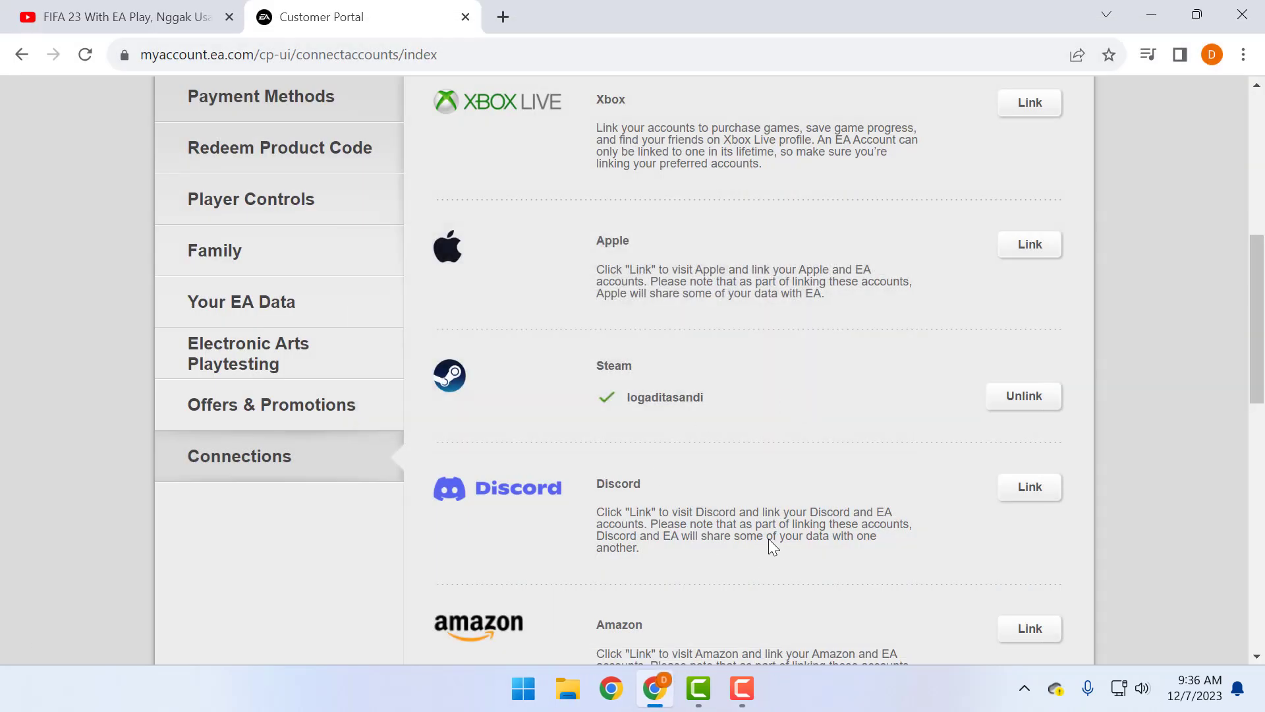
Step: Start the EA app via 'ea' search and submit the Steam account name and password
key(super)
text(ea)
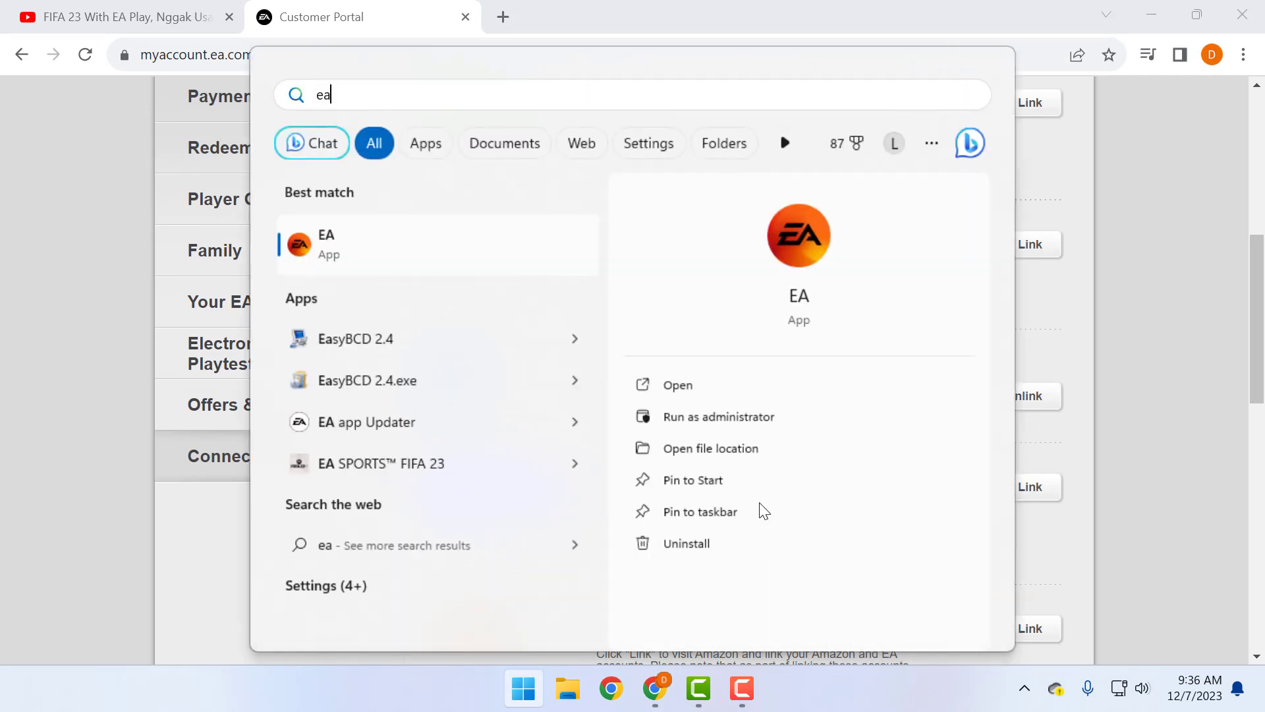
click(415, 246)
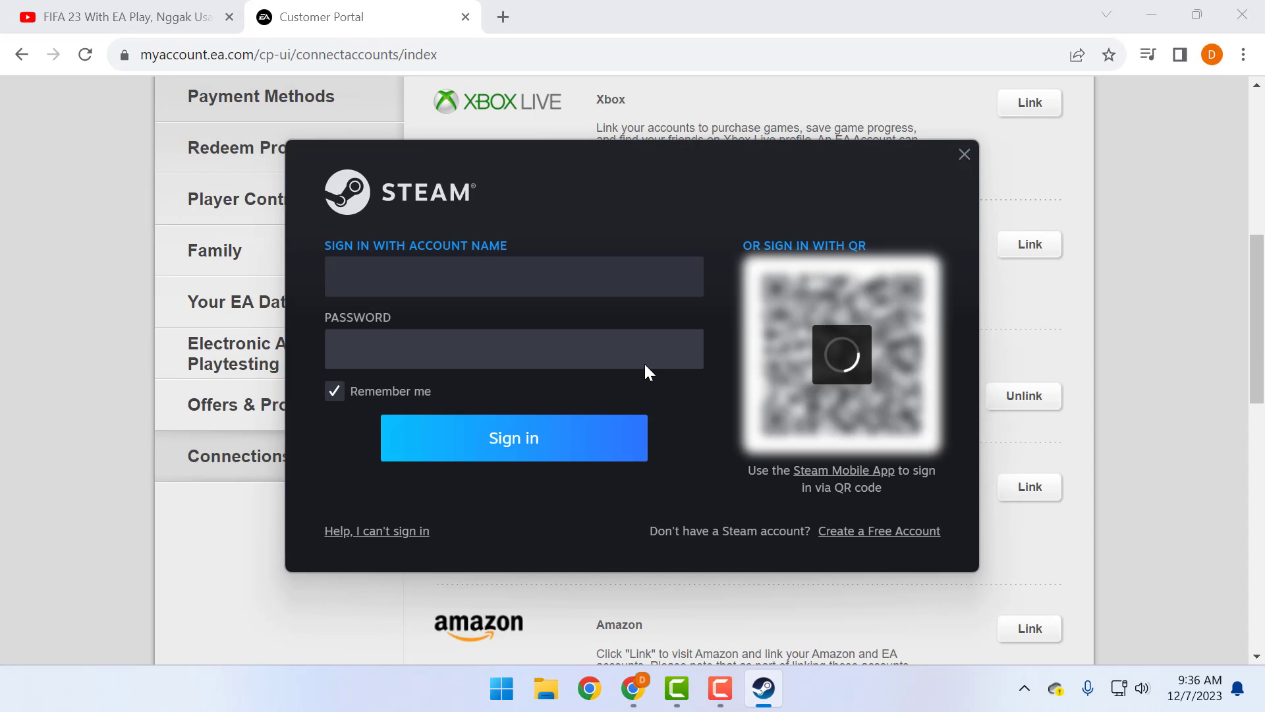
click(1152, 14)
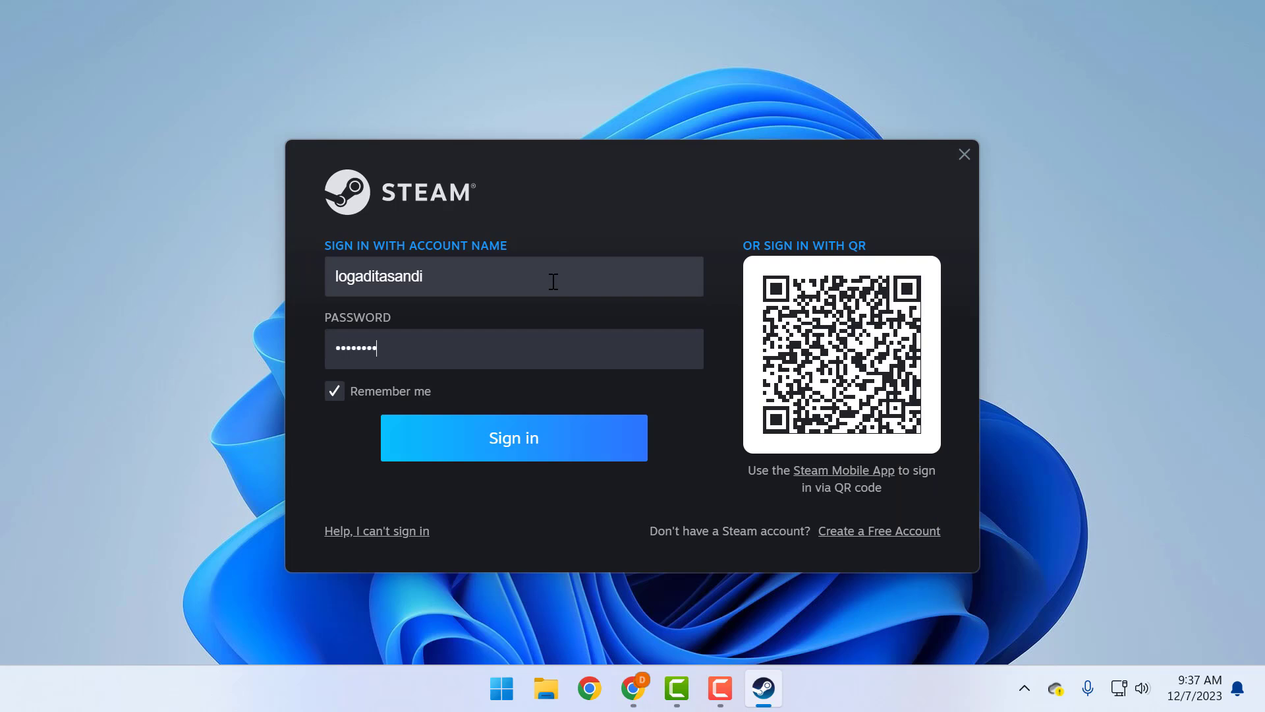
key(Return)
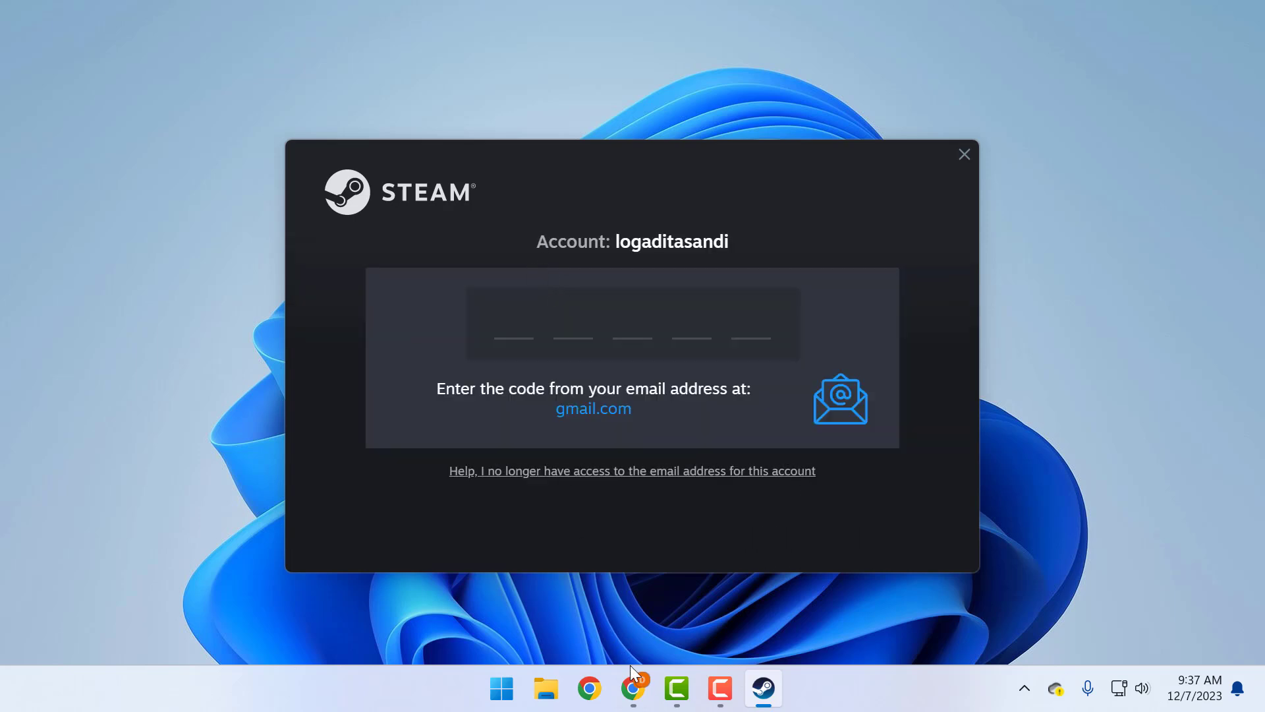
click(631, 686)
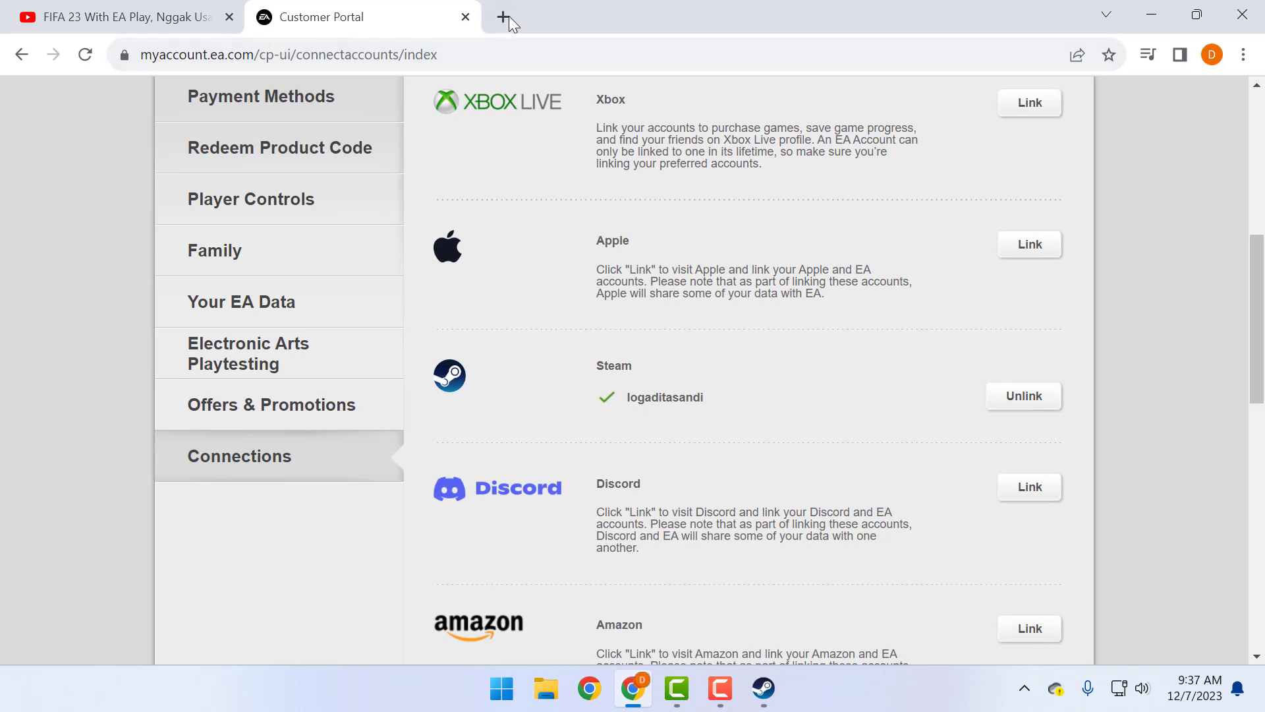
click(508, 17)
click(1031, 110)
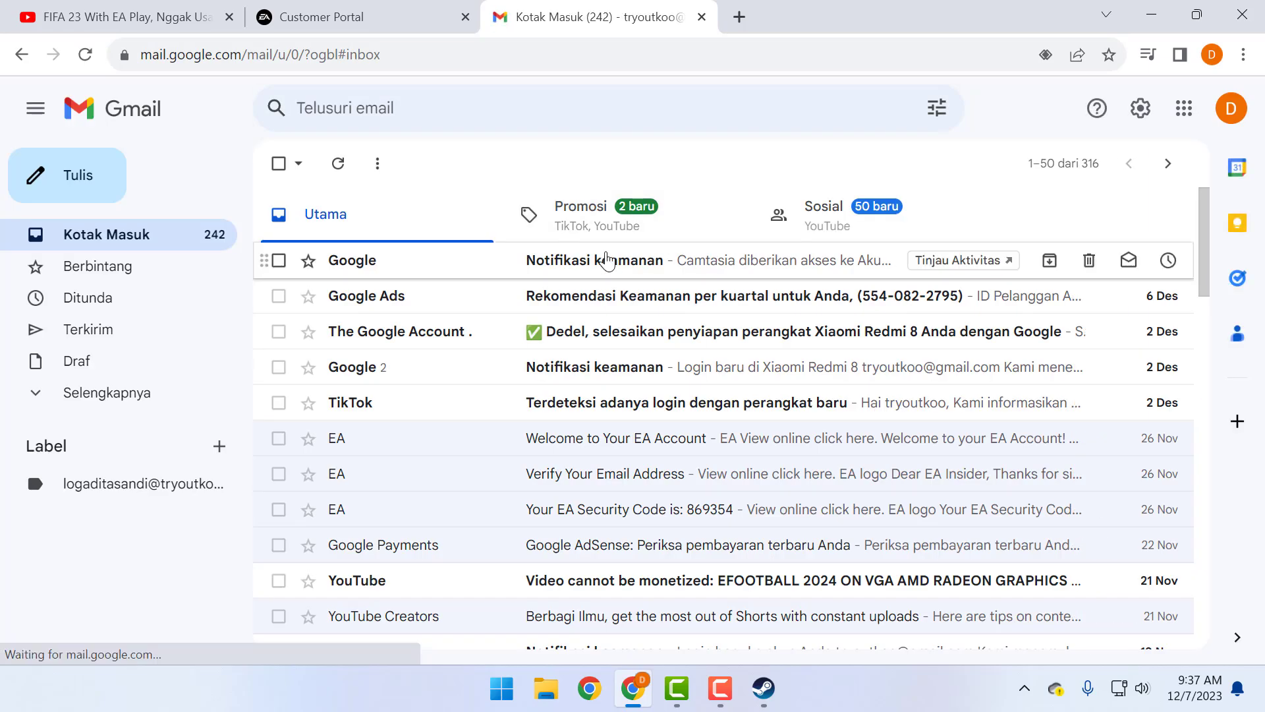
click(701, 17)
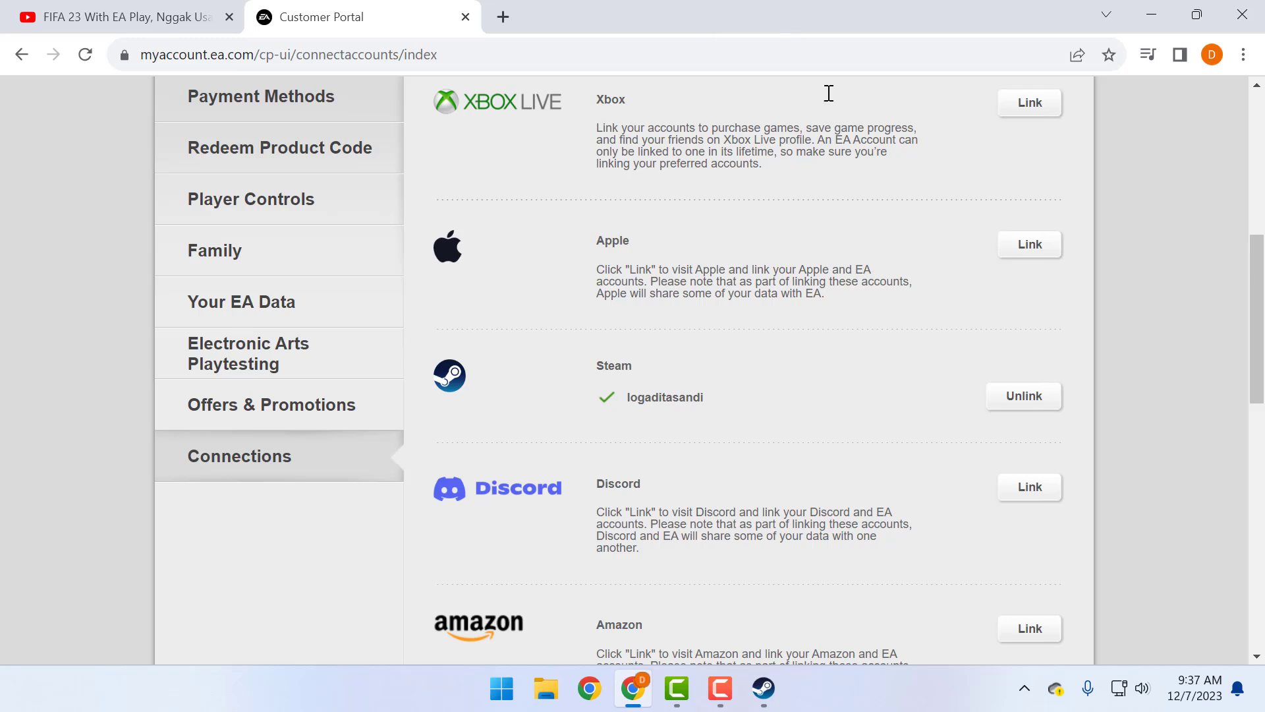
Step: Enter the emailed Steam verification code and close the promotional popup
click(779, 700)
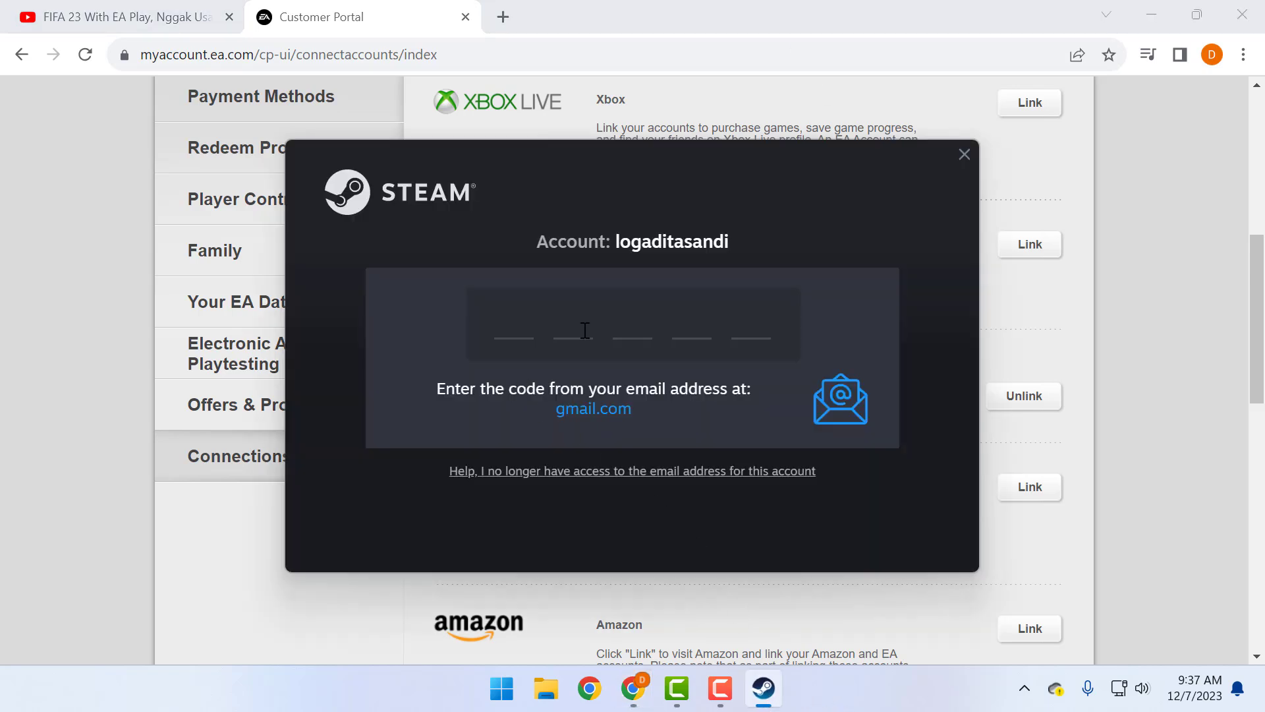
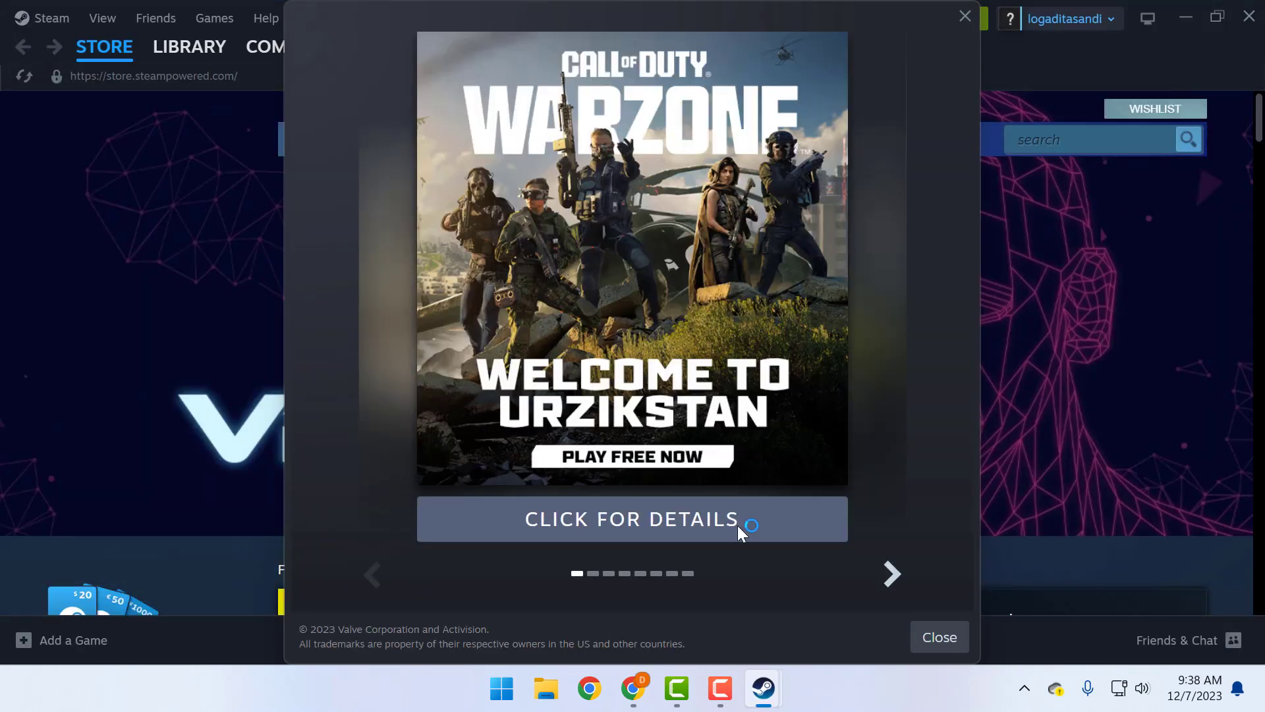
click(936, 636)
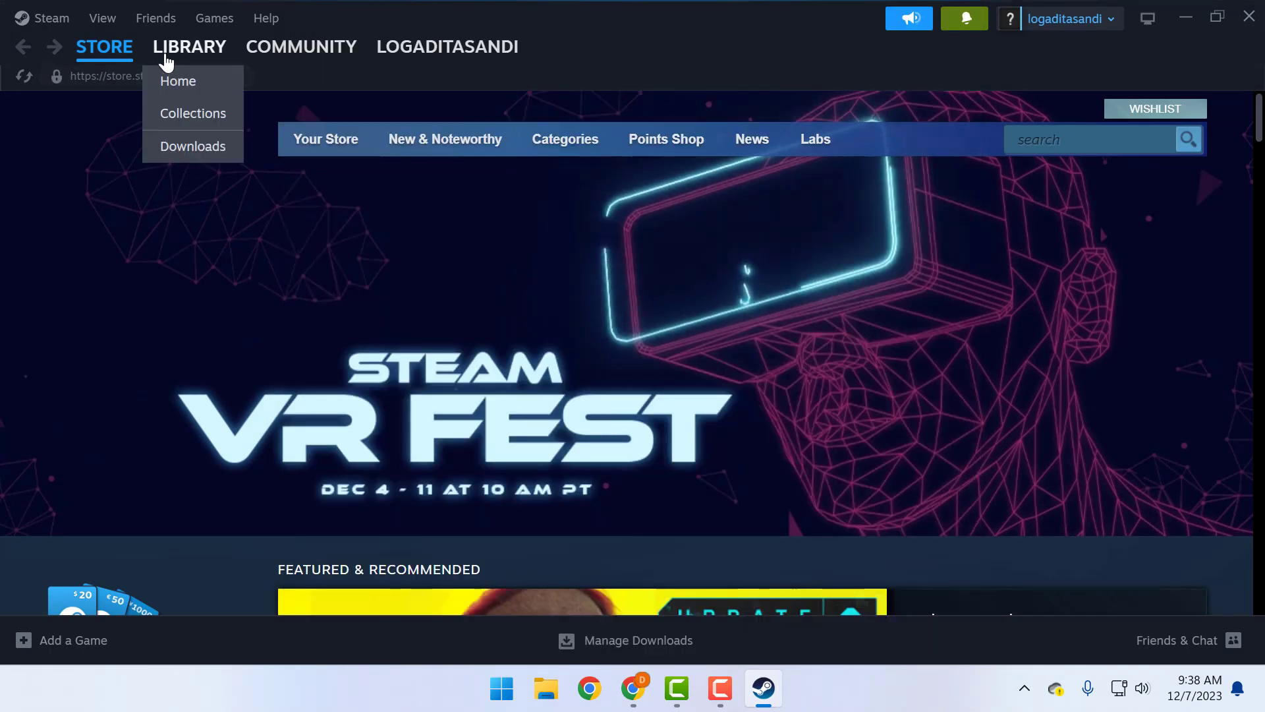
Step: In the LIBRARY, launch EA SPORTS FIFA 23 from the Recent Games tile
click(163, 64)
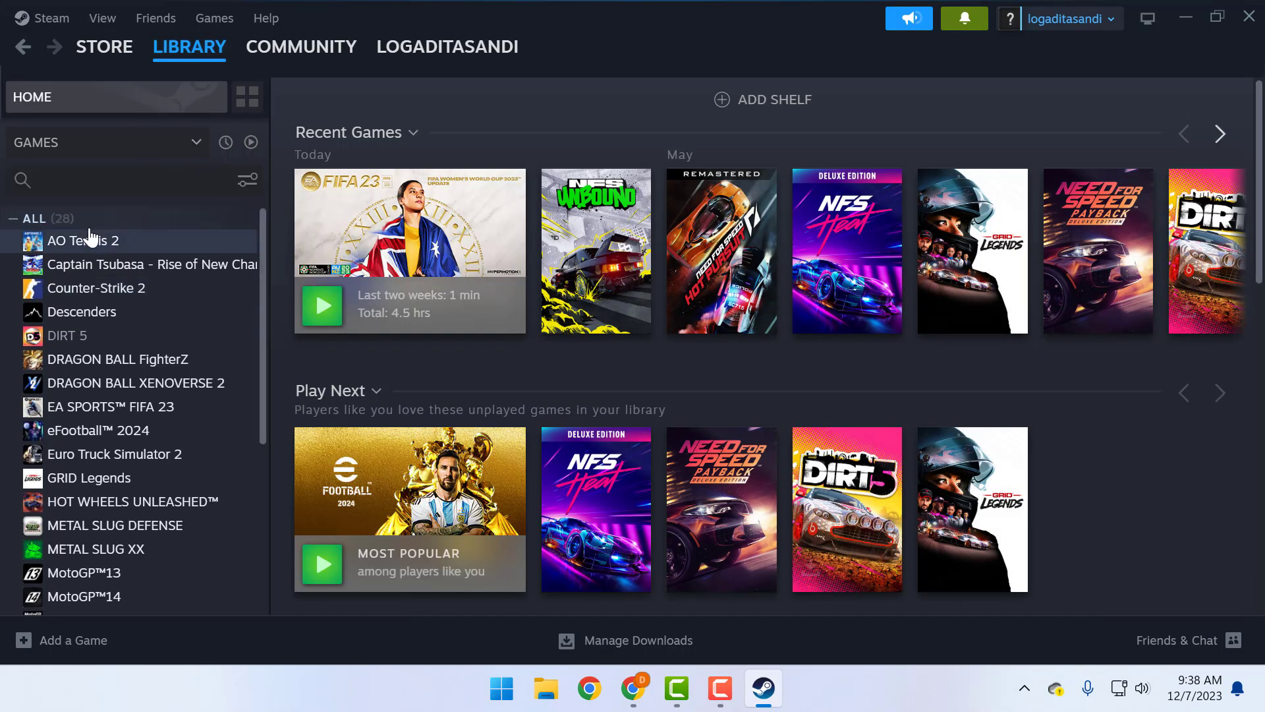
mouse_move(406, 318)
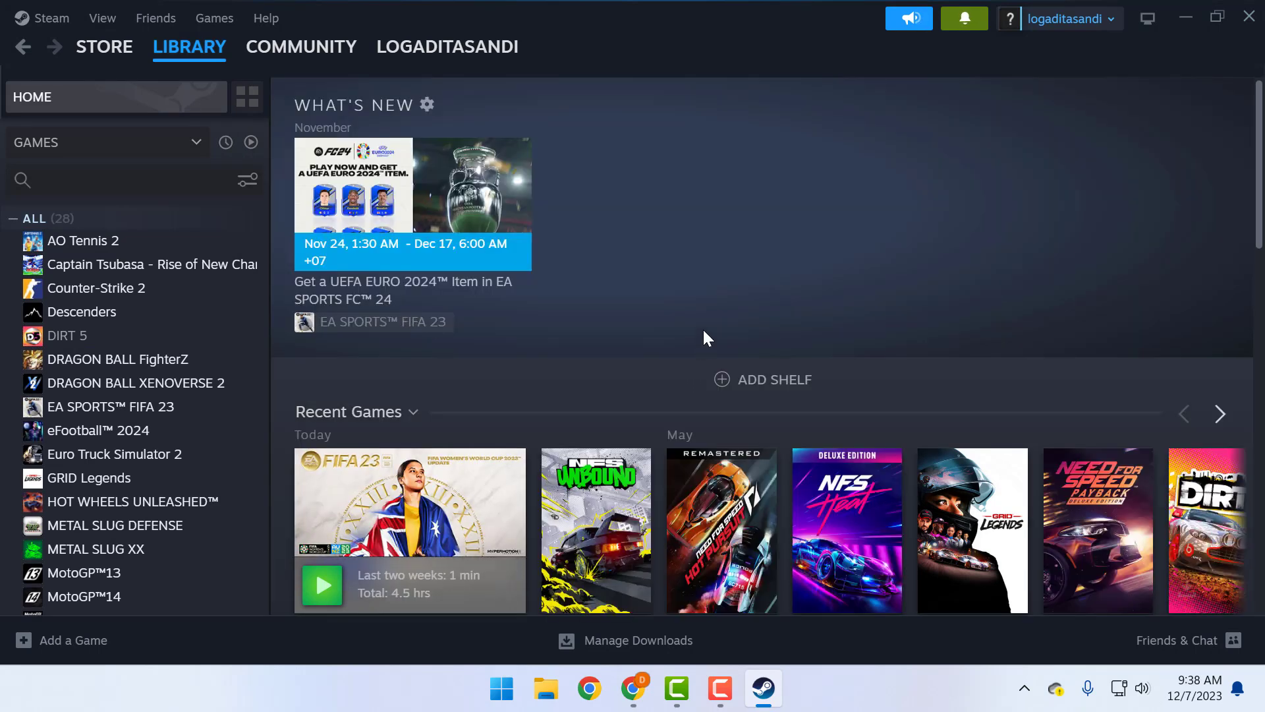
mouse_move(473, 566)
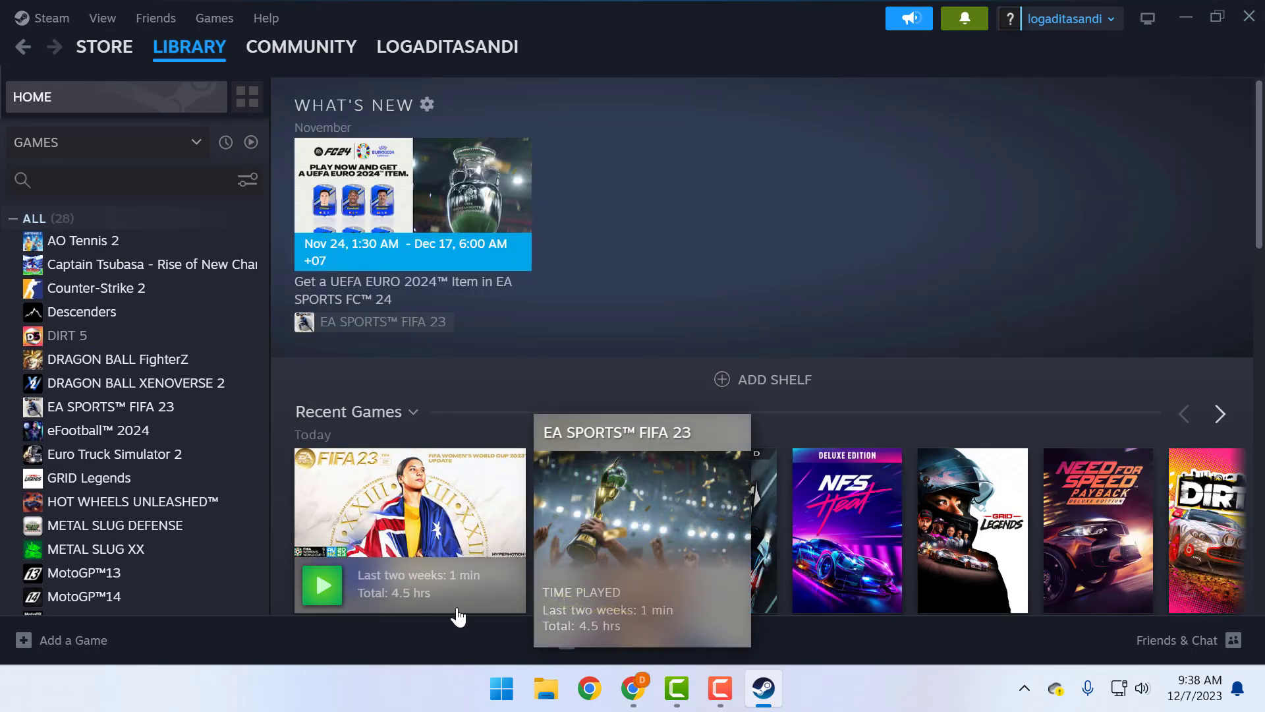
click(327, 597)
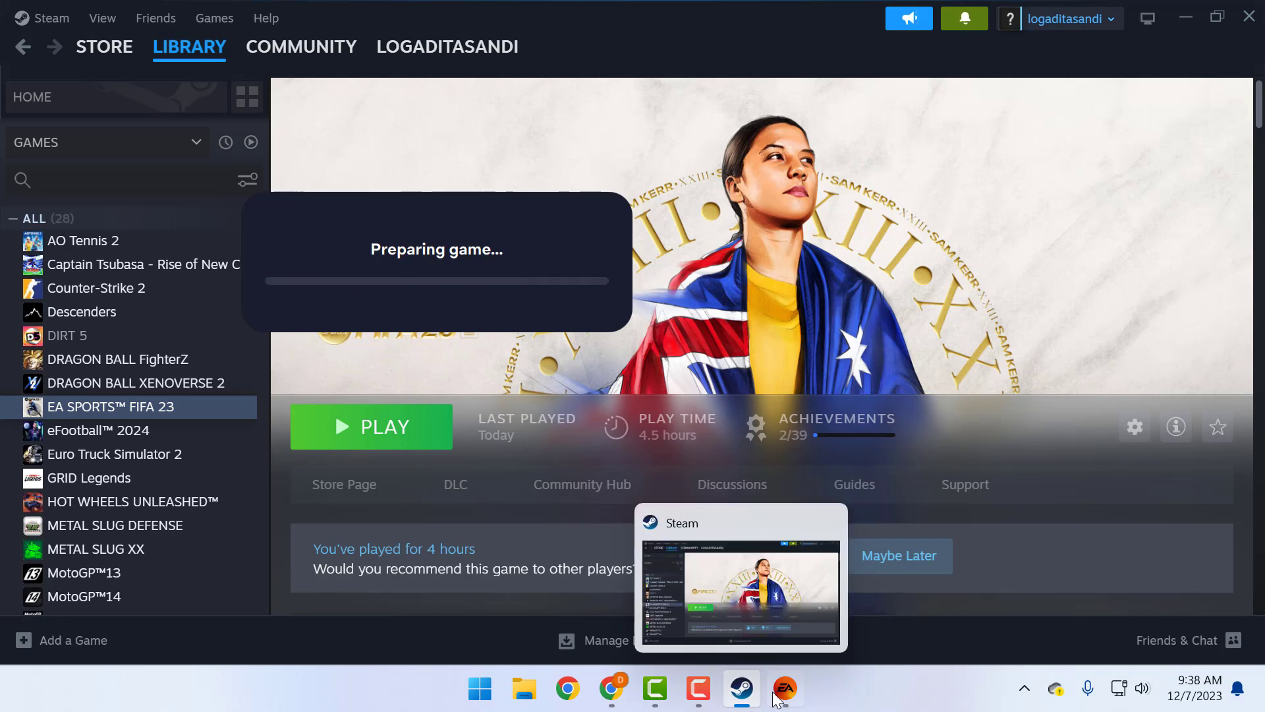
Step: Bring FIFA 23's 'Preparing game...' window forward and wait until it closes
mouse_move(787, 699)
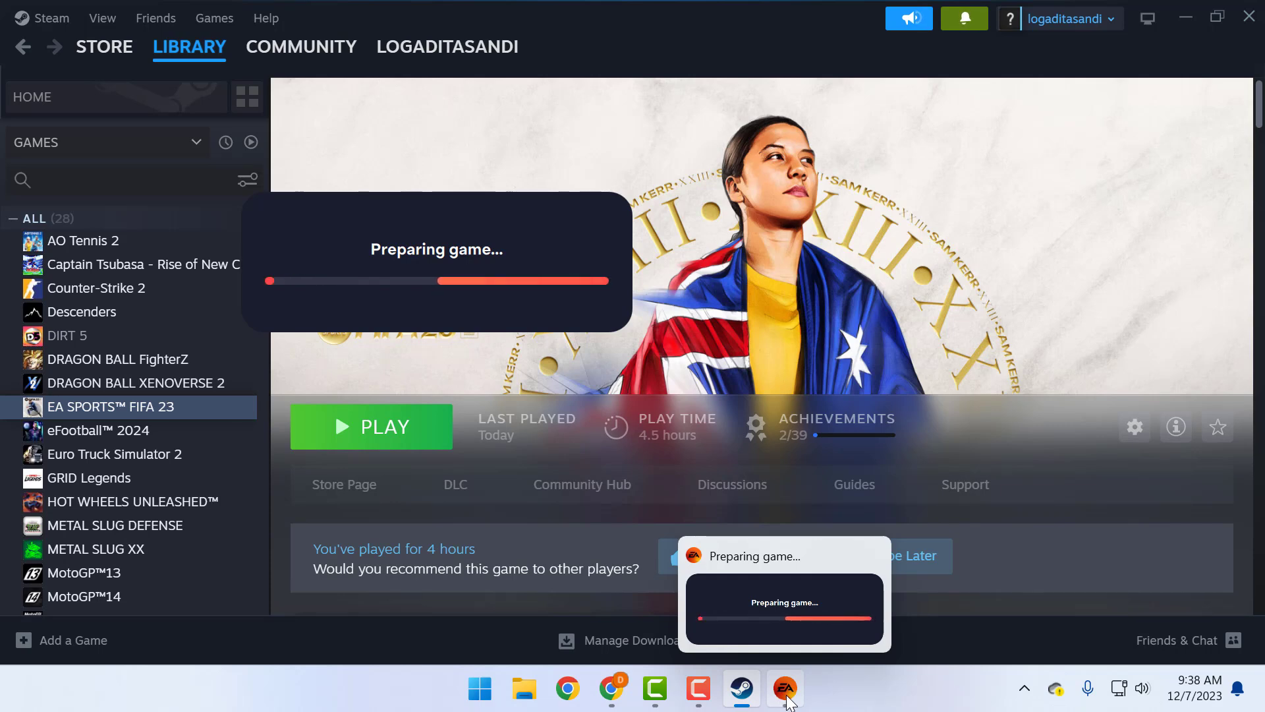
click(787, 698)
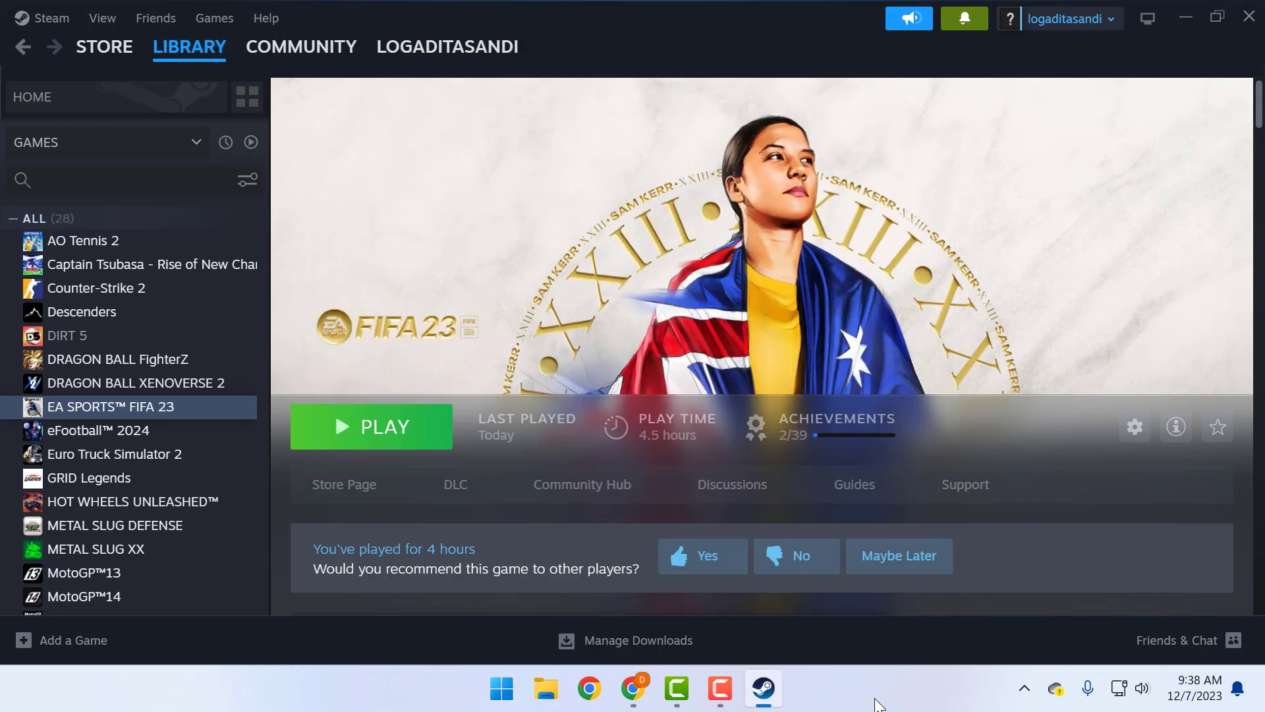
Step: Open the EA app from a Start search for 'ea', then close its window
key(super)
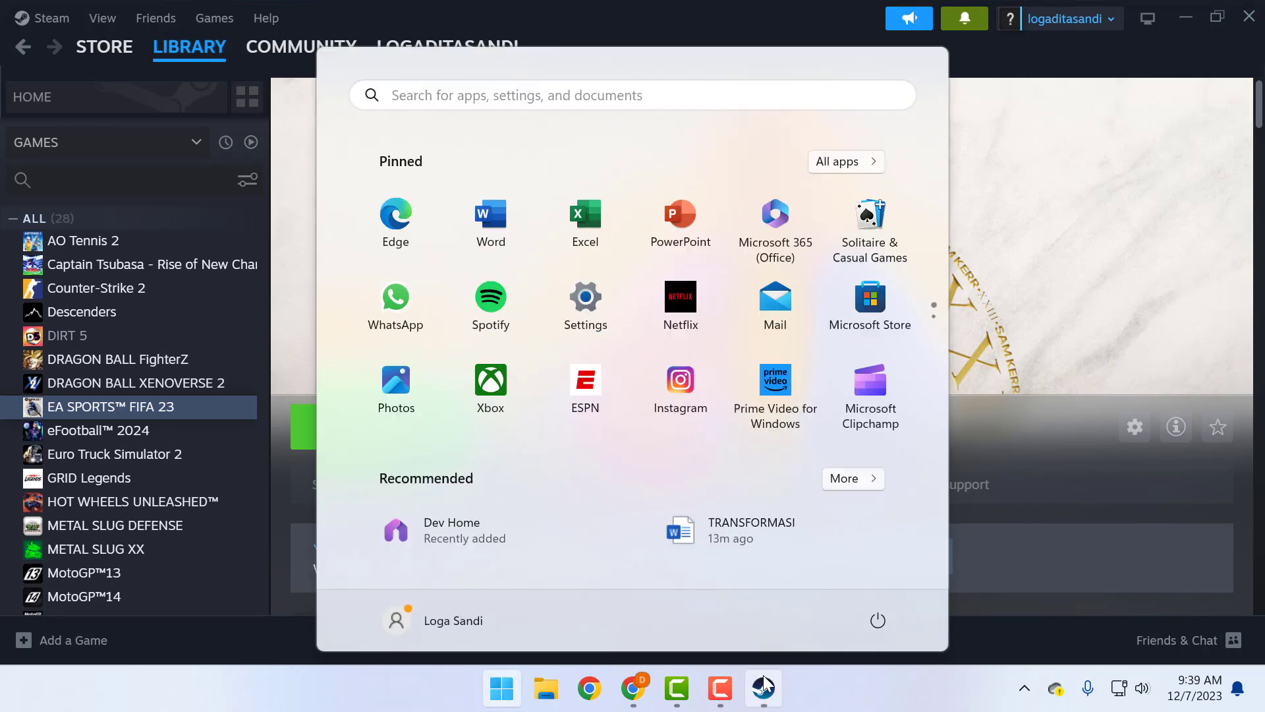
mouse_move(758, 691)
text(ea)
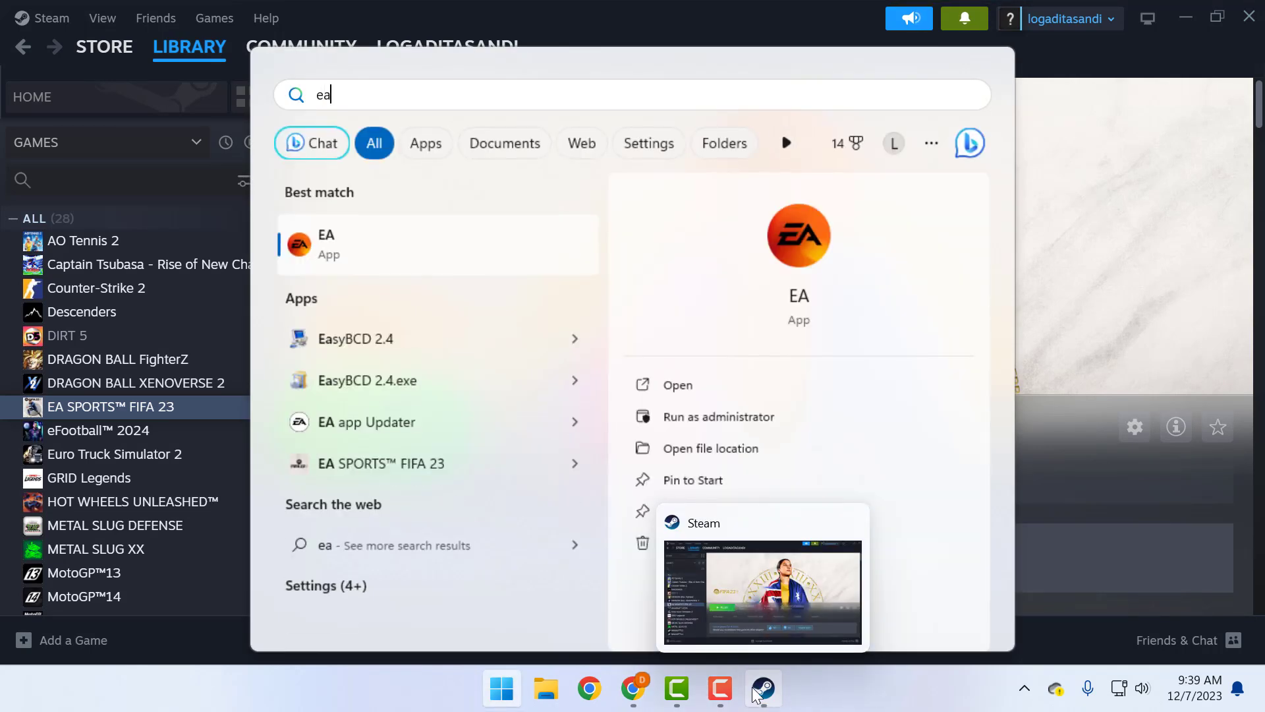
key(Return)
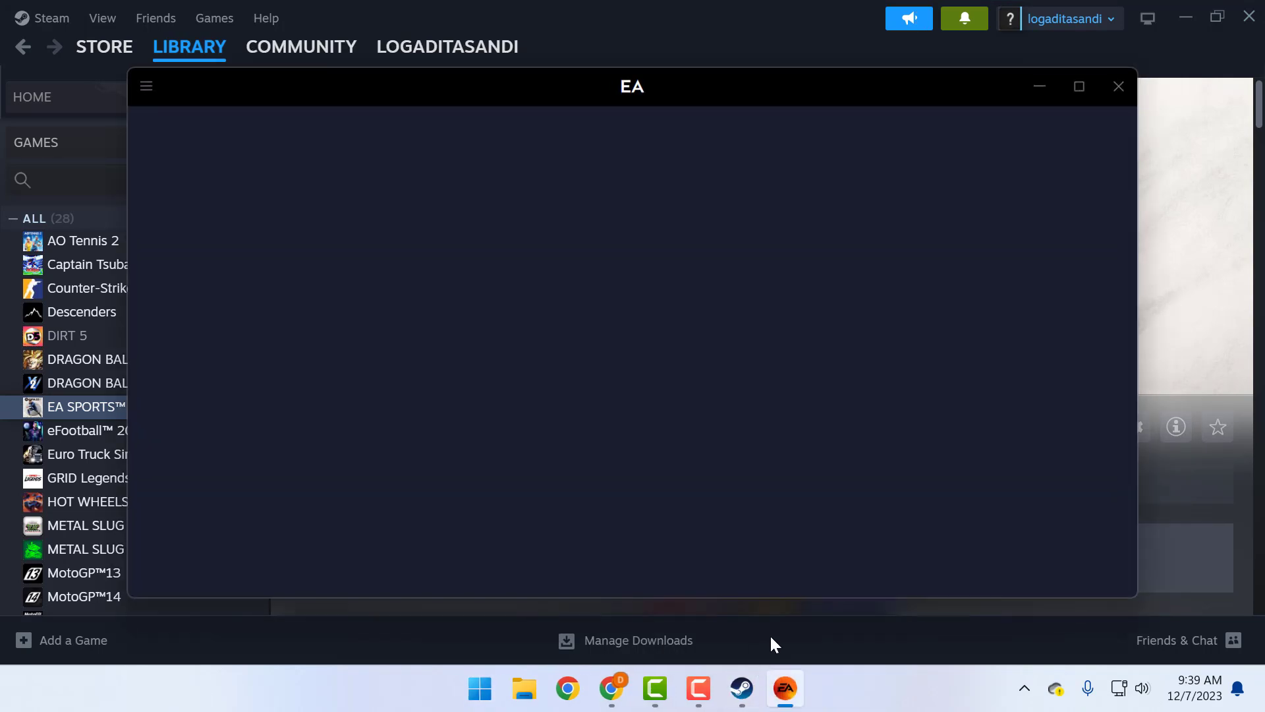
click(1120, 86)
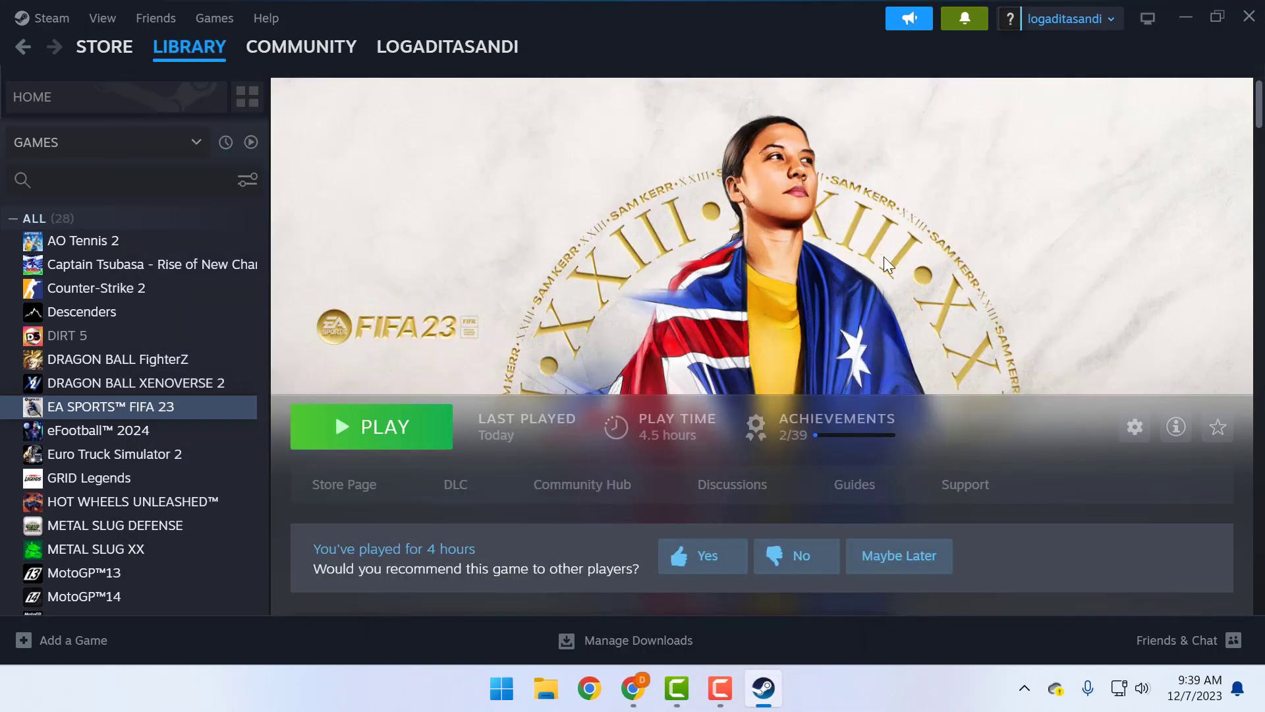
Step: Check the hidden background-app icons, then search 'ea' in Start again and dismiss it
mouse_move(763, 692)
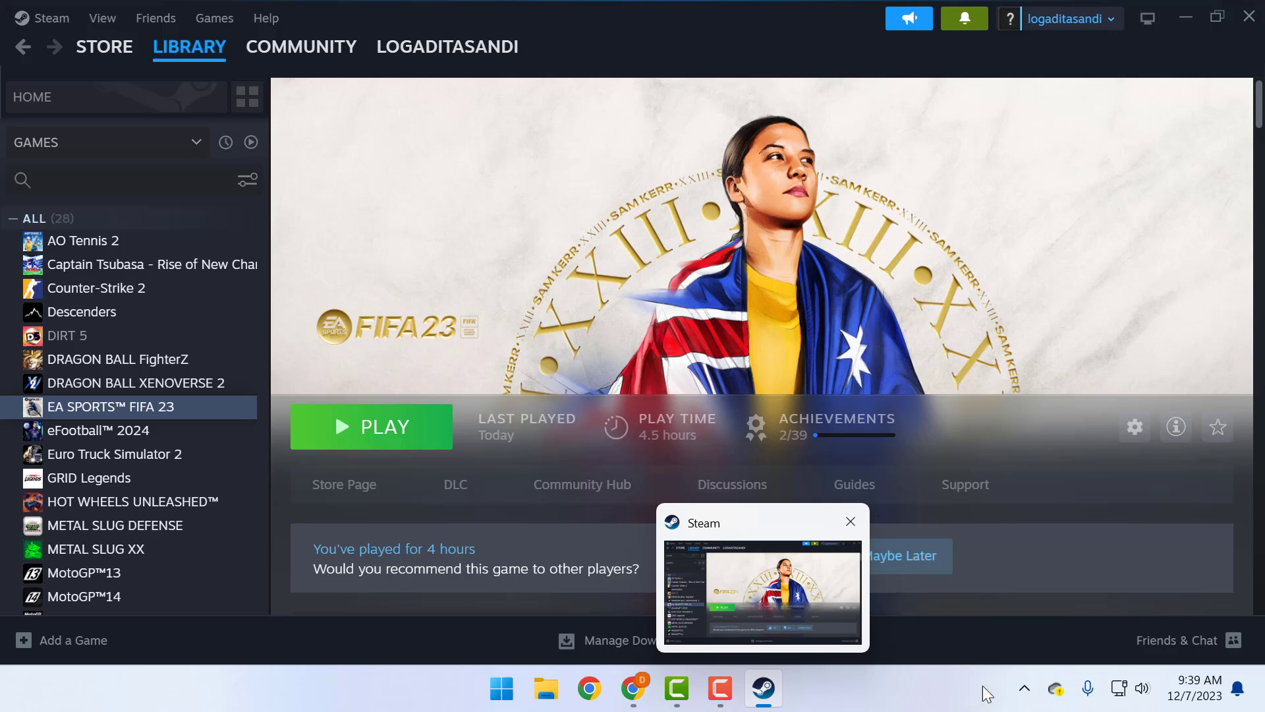
click(1024, 688)
click(939, 702)
key(super)
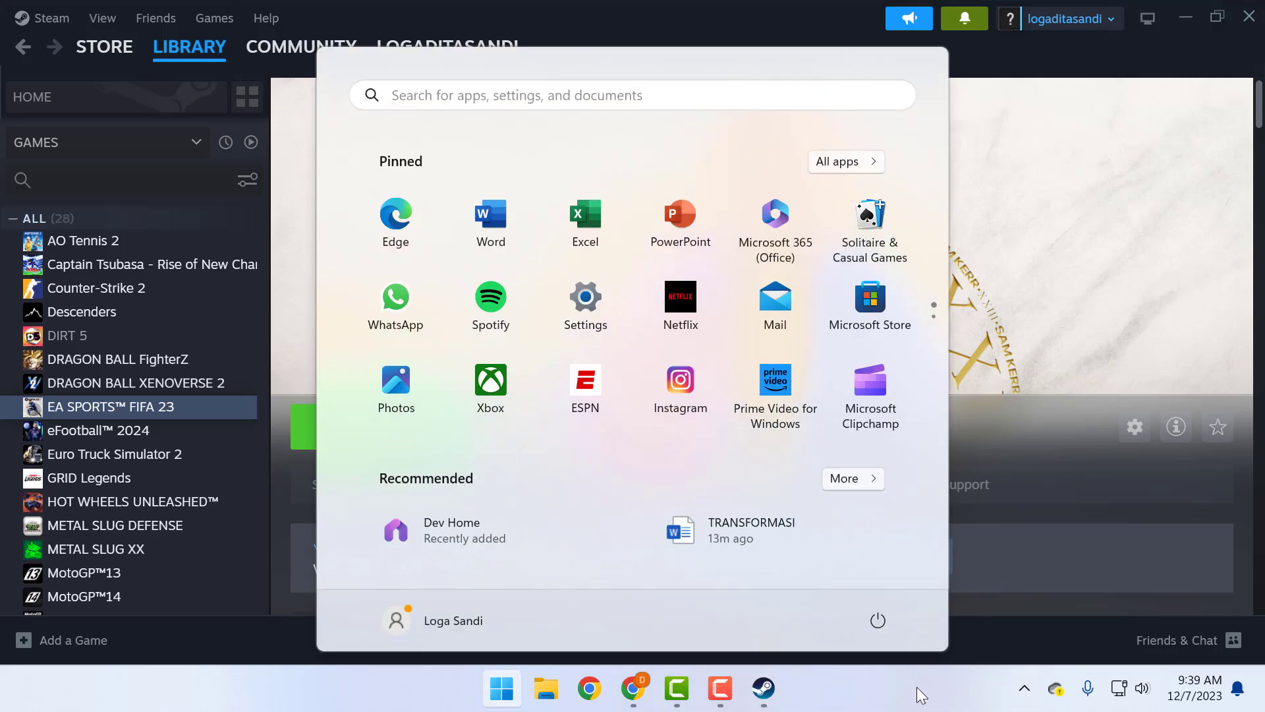
text(ea)
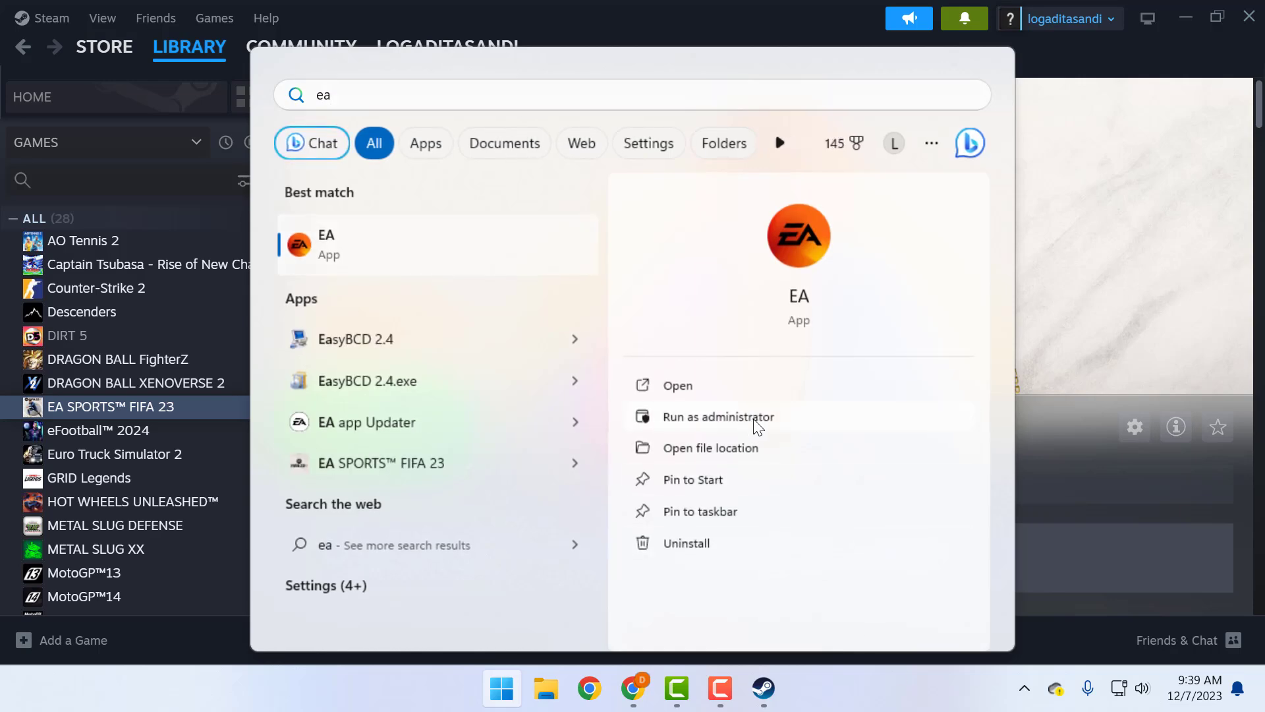
key(Escape)
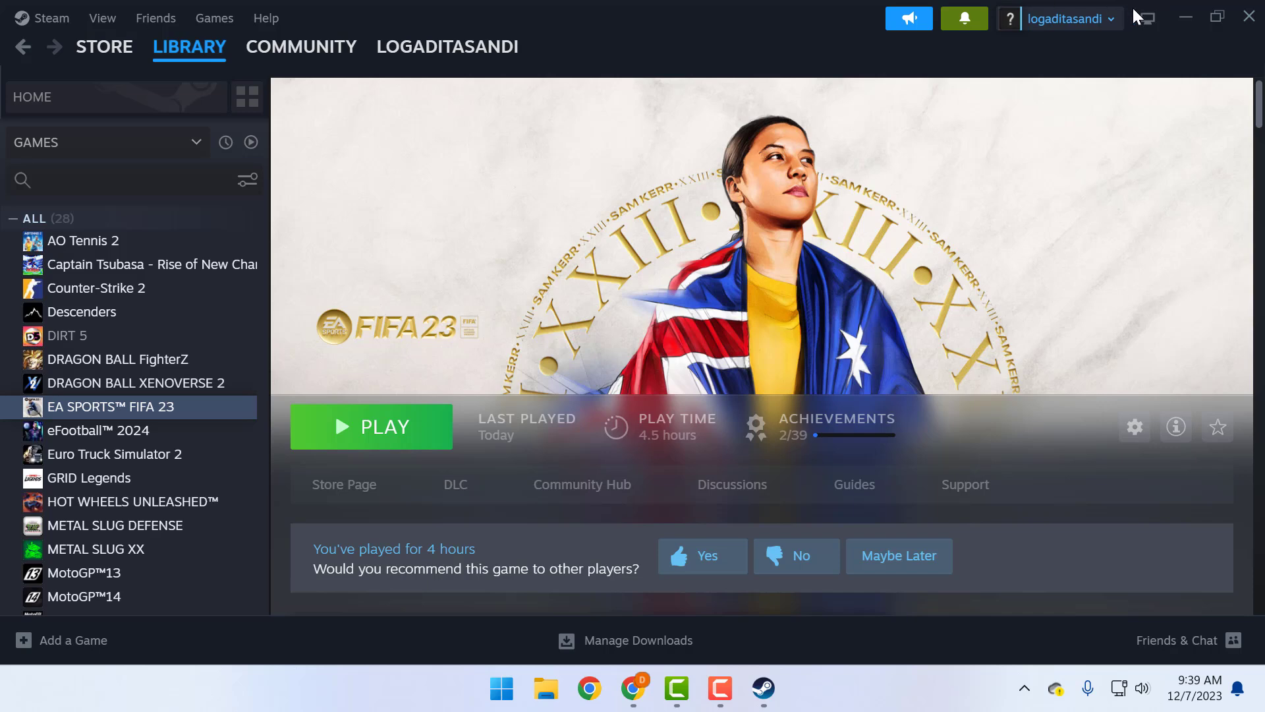
Step: Minimize Steam and Chrome, then refresh the desktop
click(1186, 16)
click(1161, 17)
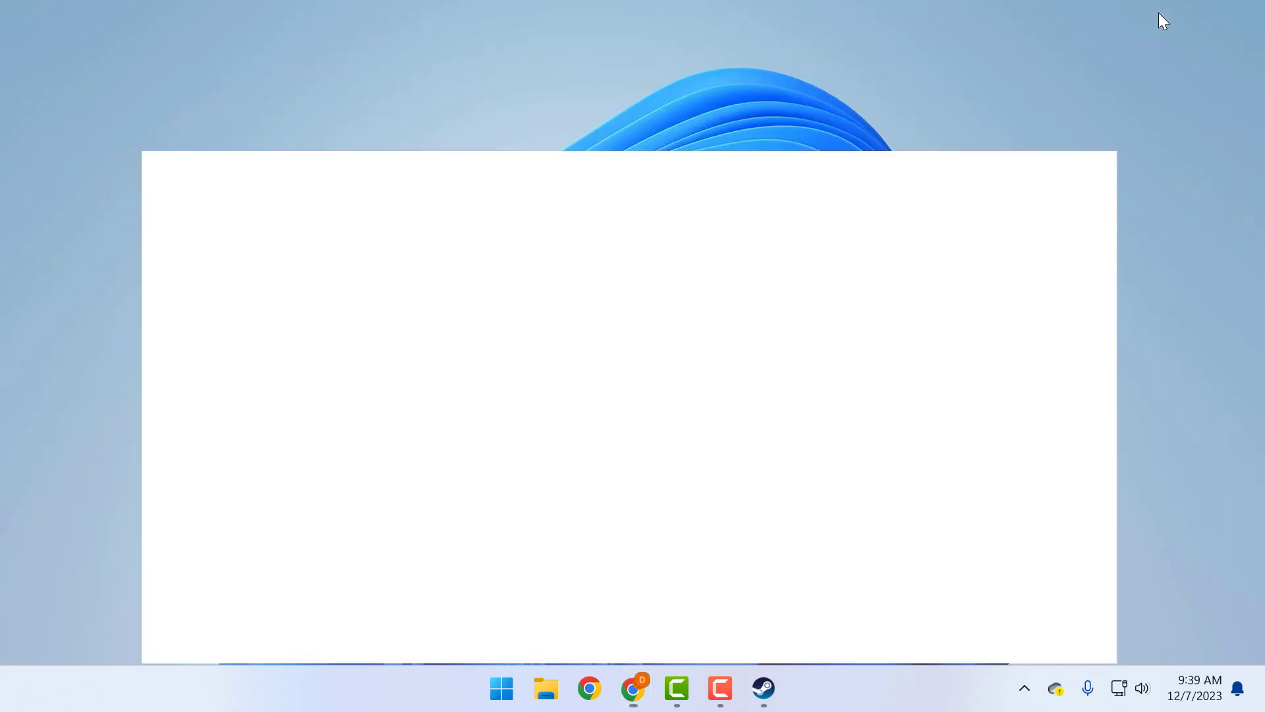
right_click(667, 252)
click(729, 342)
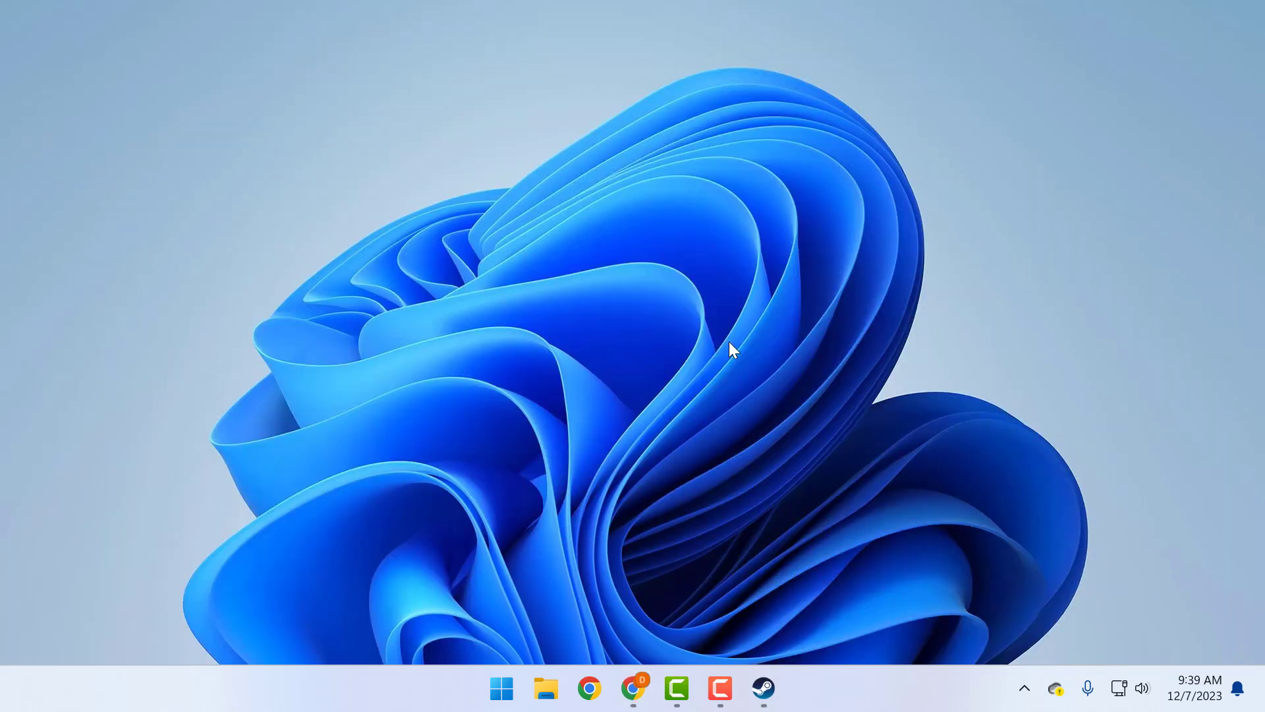
Step: Search 'ea' once more, dismiss it, and restore Camtasia's empty Untitled Project
key(super)
text(ea)
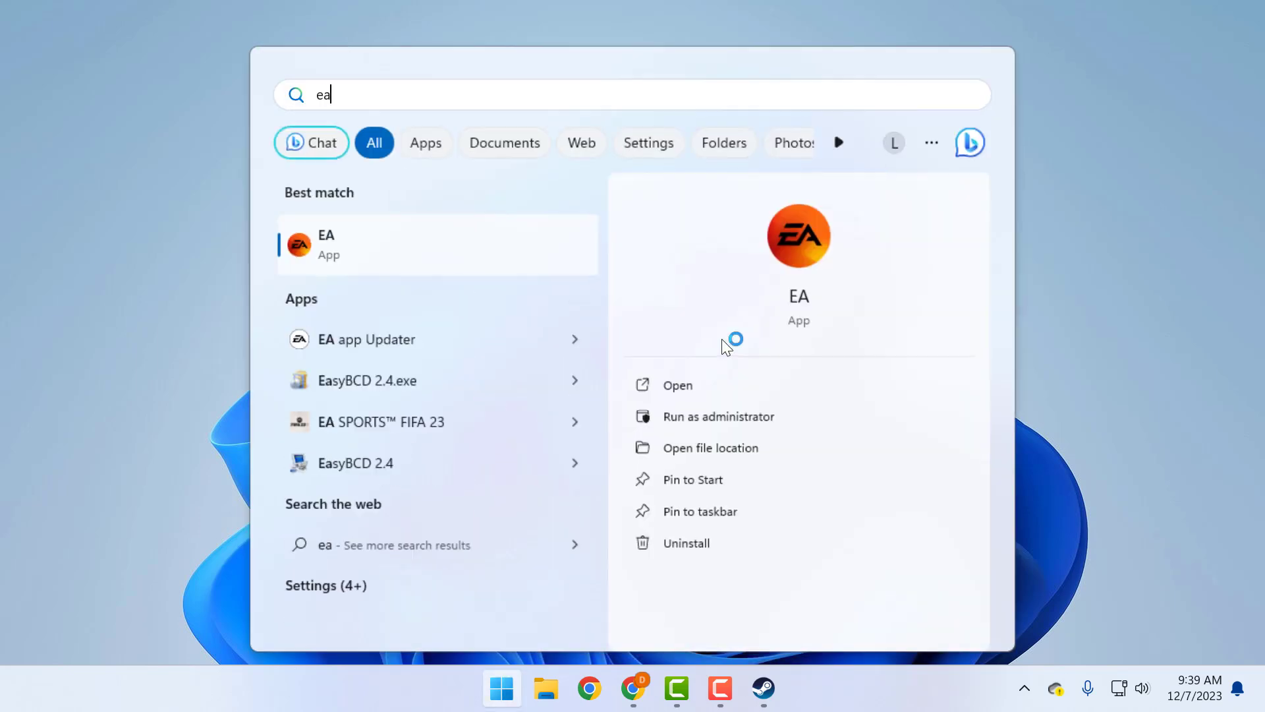
click(714, 415)
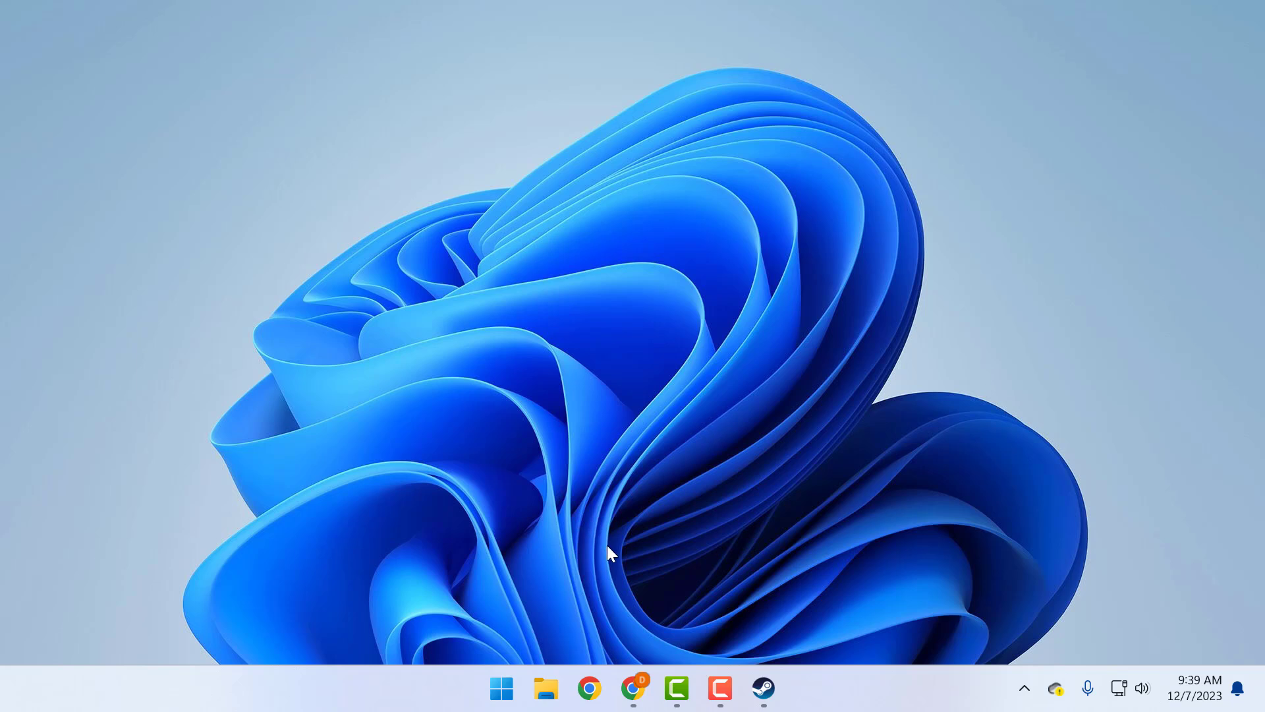
click(677, 690)
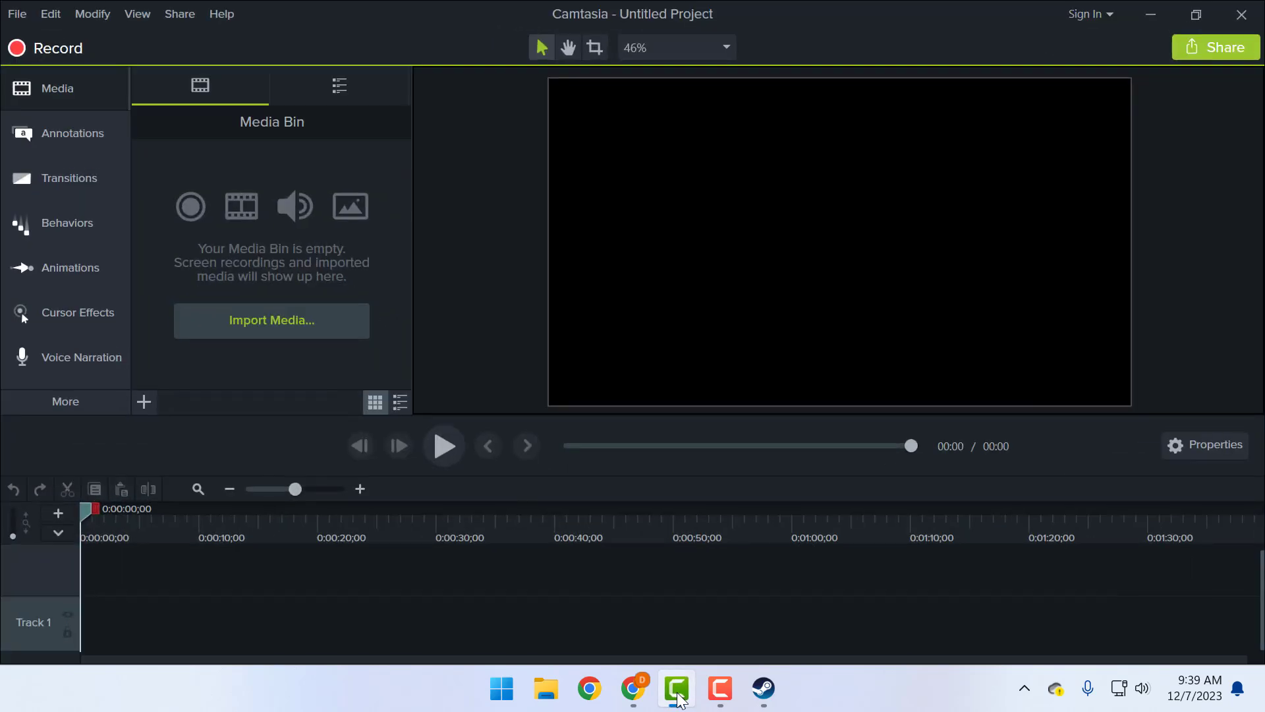
Step: Minimize the empty untitled Camtasia project to bring back Steam's FIFA 23 page
click(677, 691)
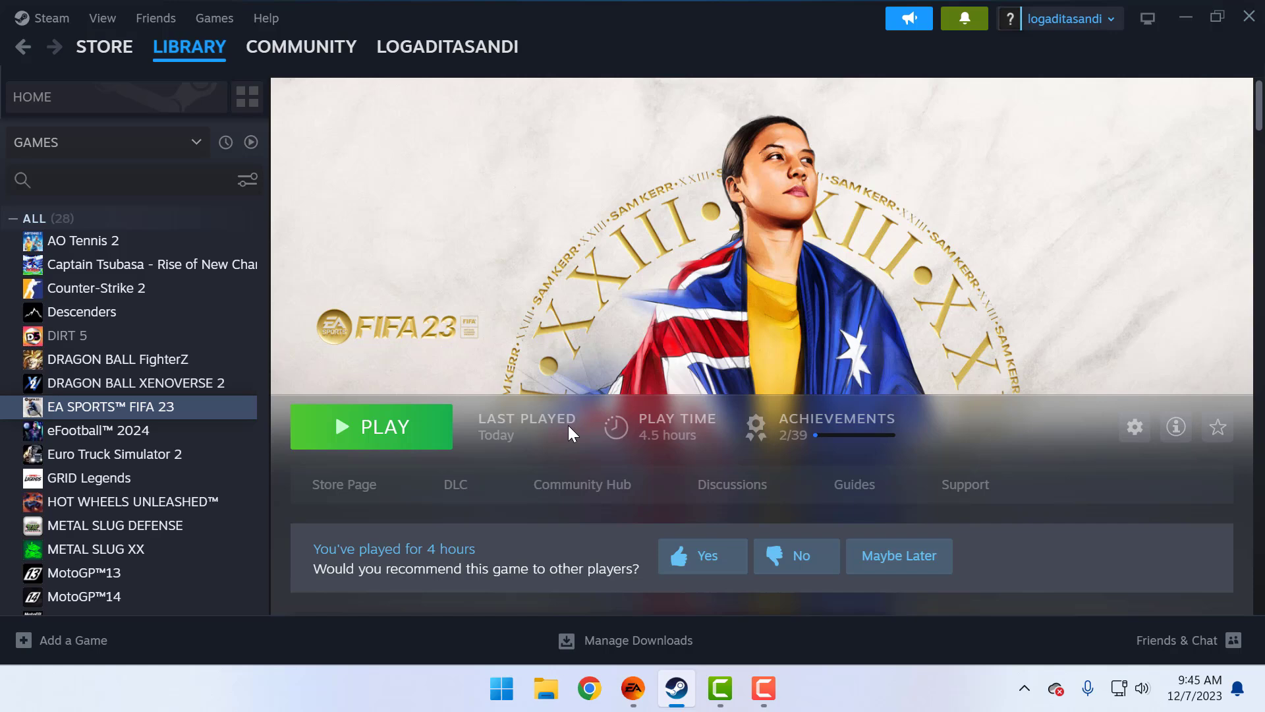
Step: Start the EA app from a Start menu search for 'ea' and maximize its window
key(super)
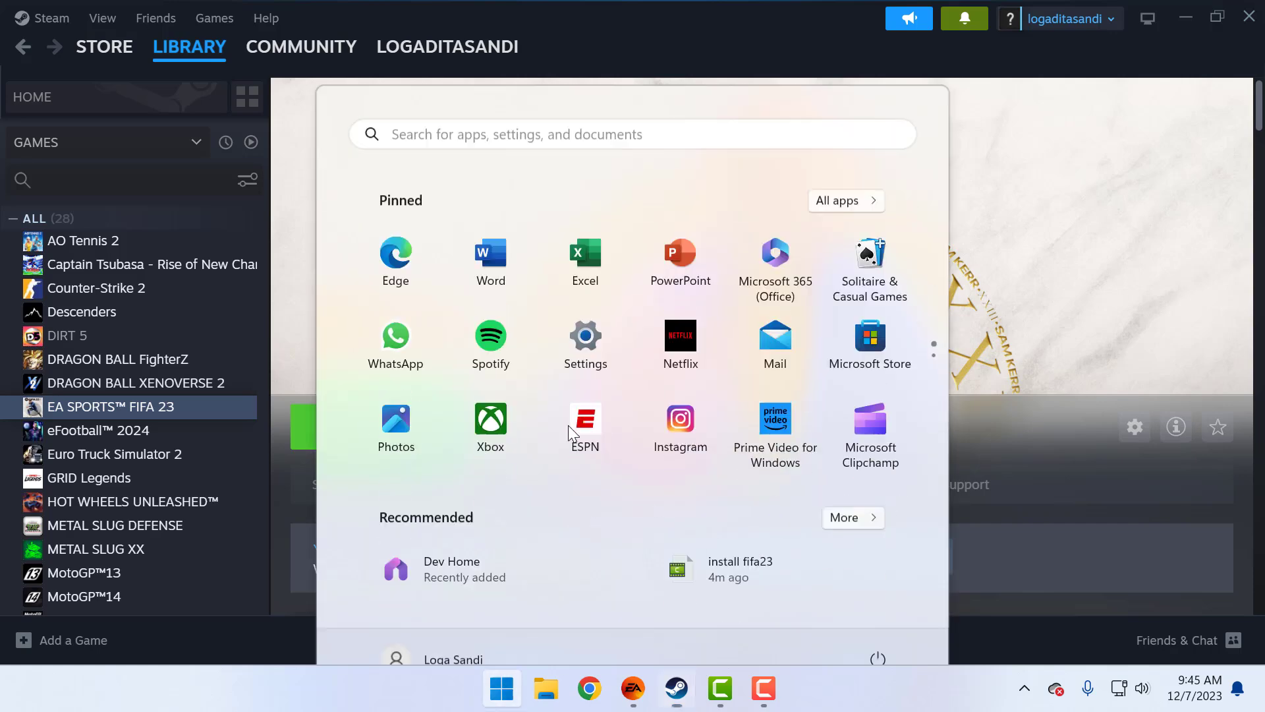
text(ea)
key(Return)
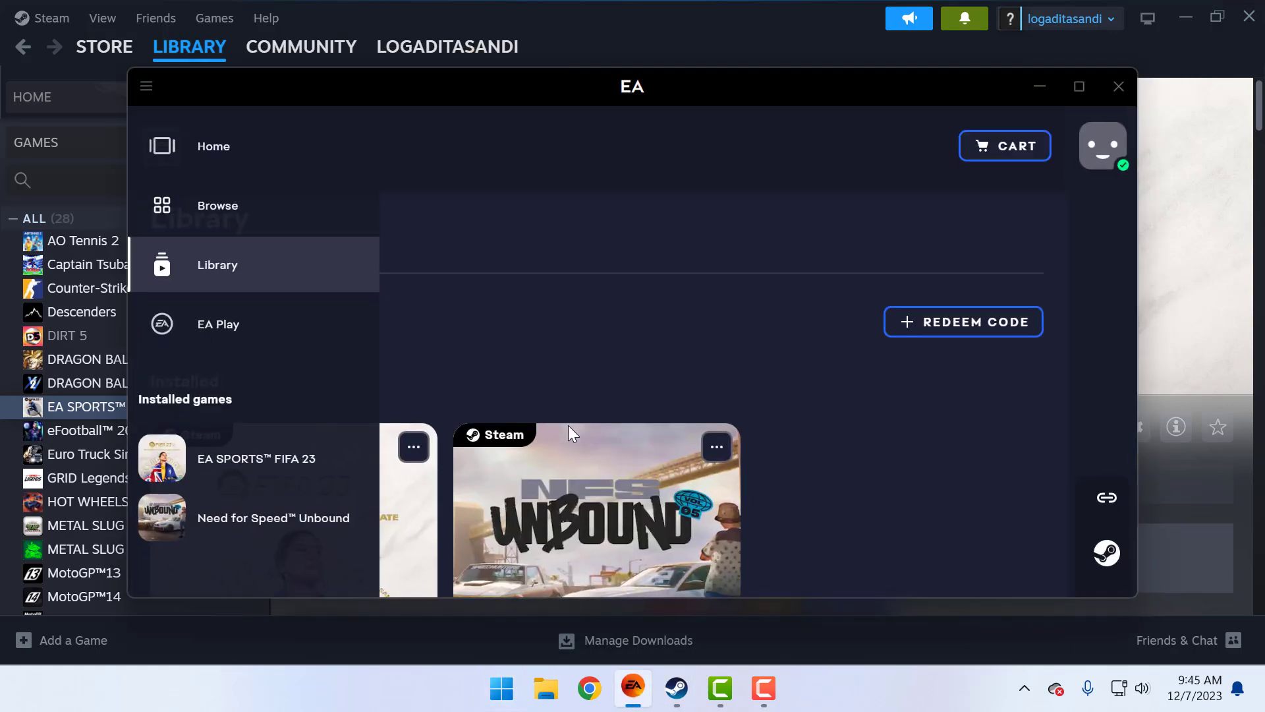
click(1078, 87)
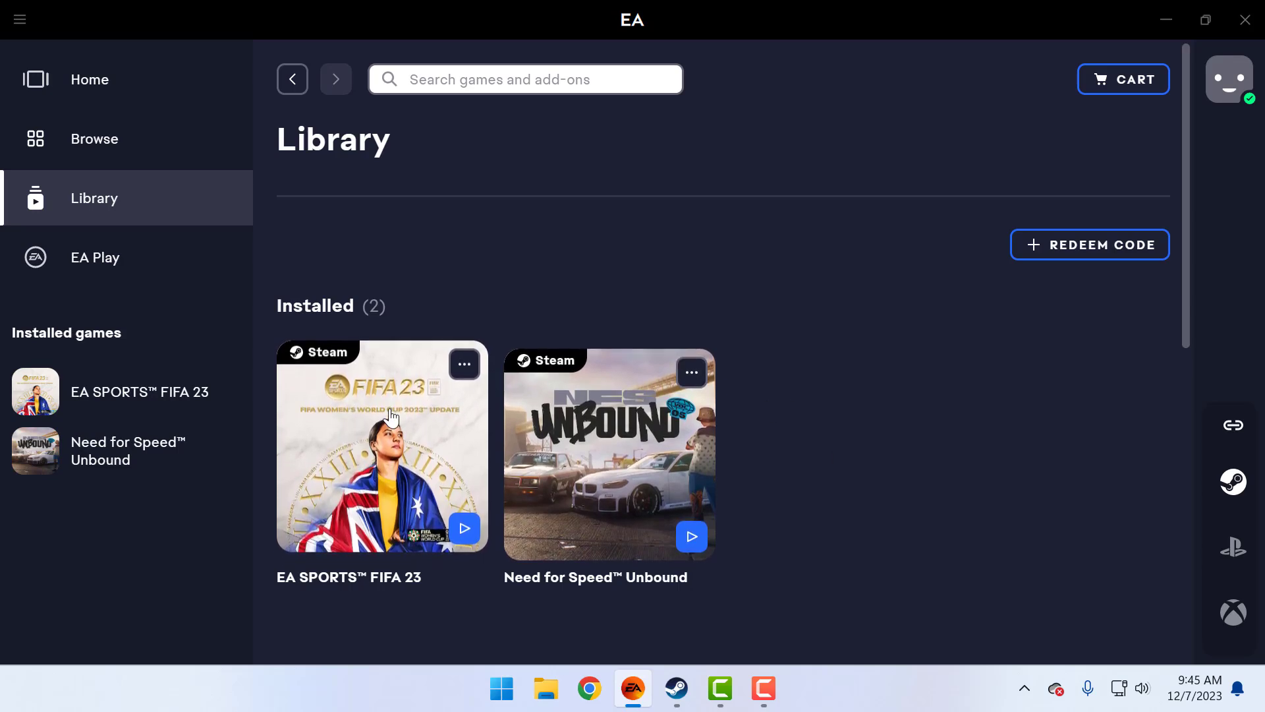
Step: Launch EA SPORTS FIFA 23 from Steam, then from the full-screen EA app library
click(677, 688)
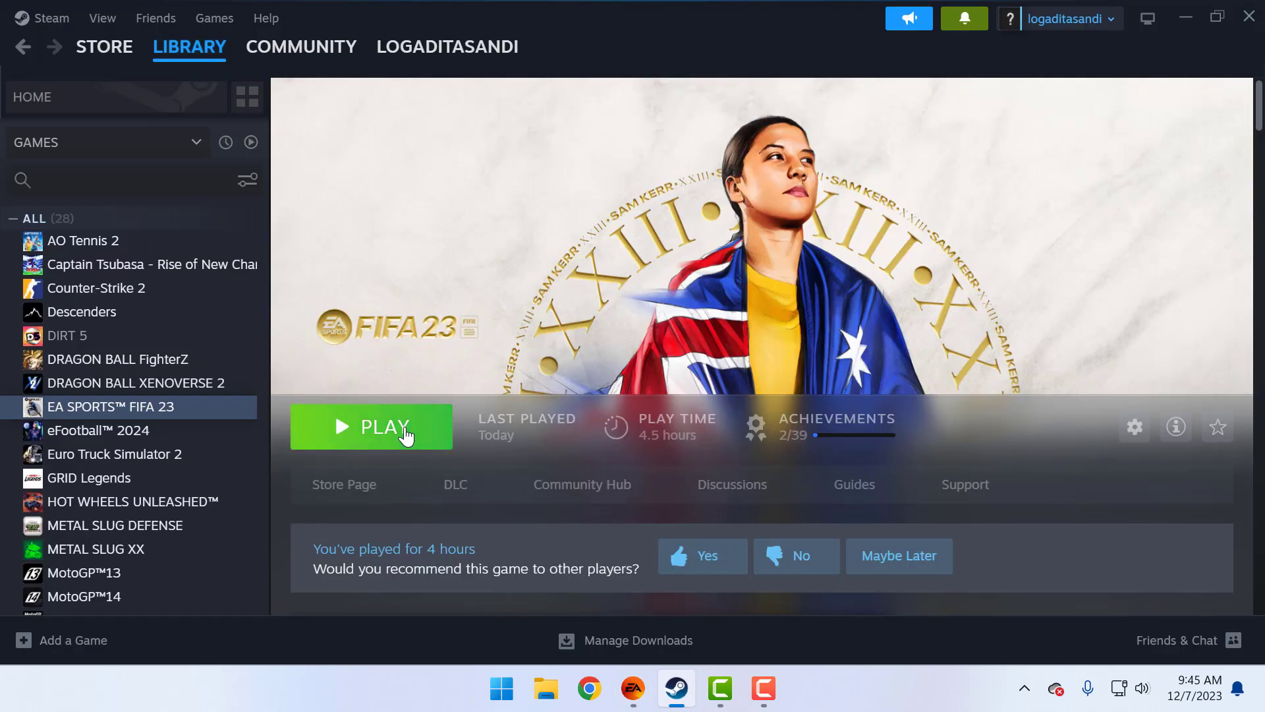
click(407, 437)
click(407, 437)
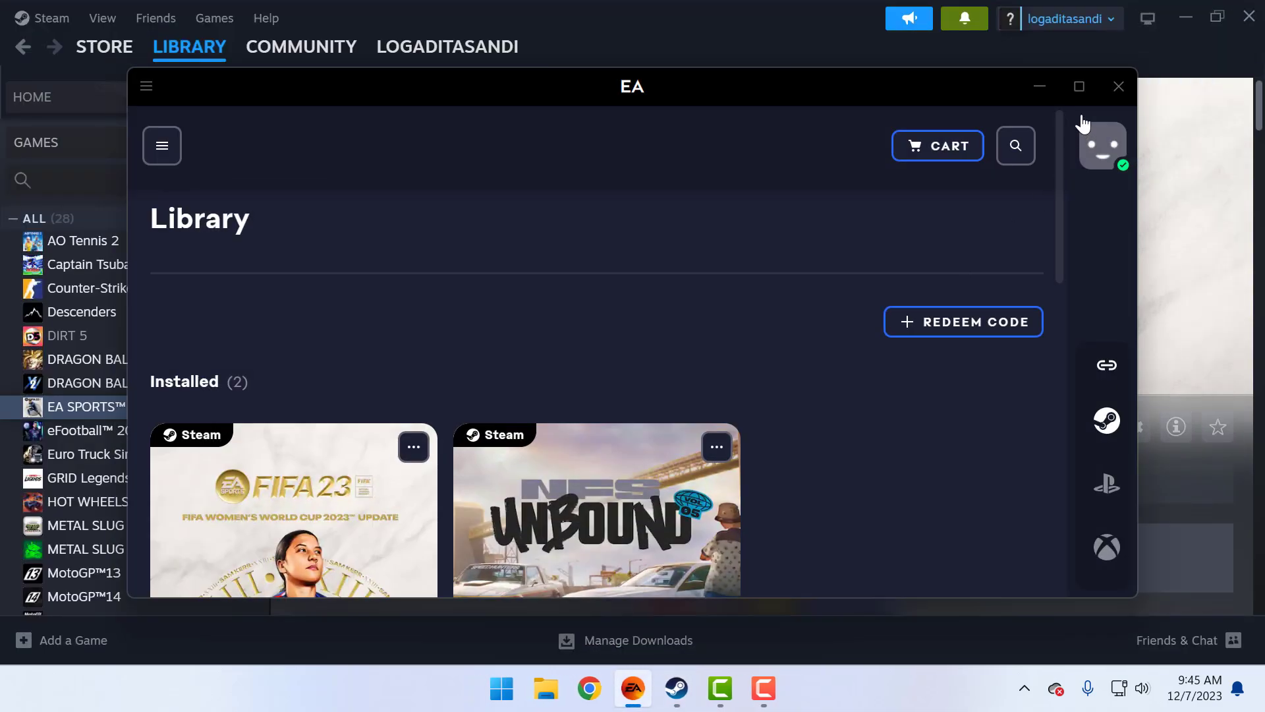
click(1081, 87)
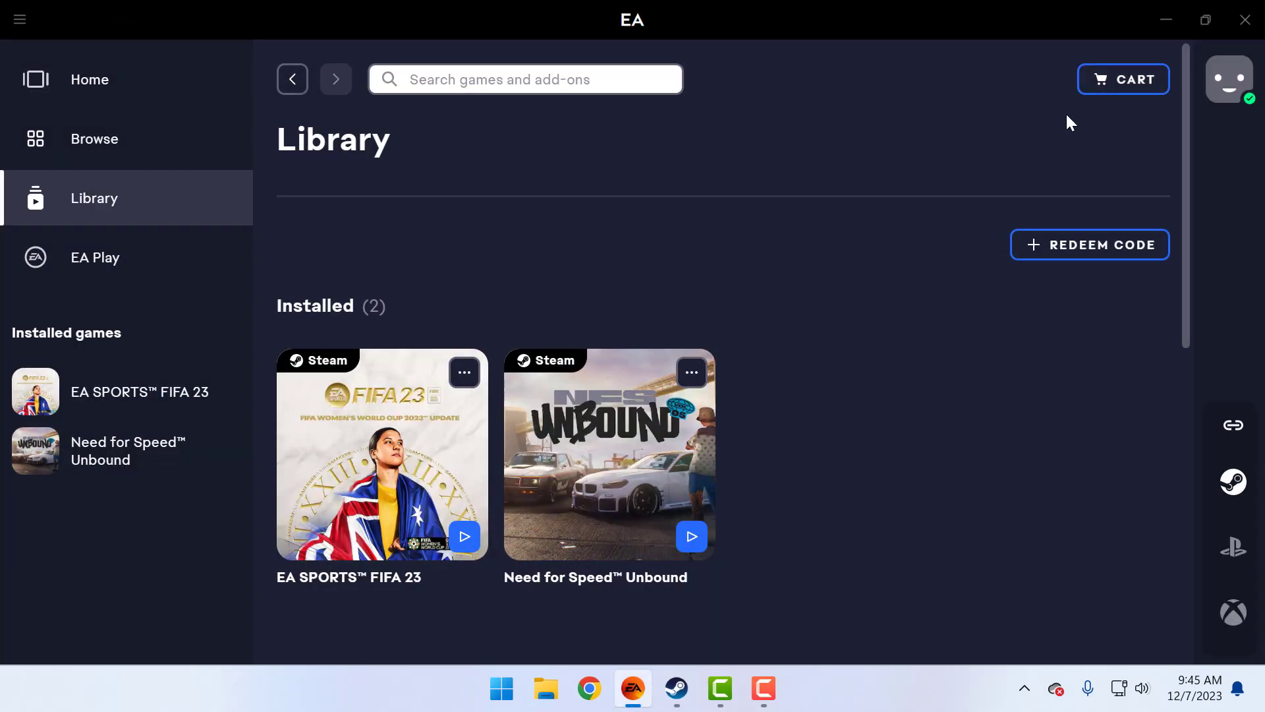
click(464, 536)
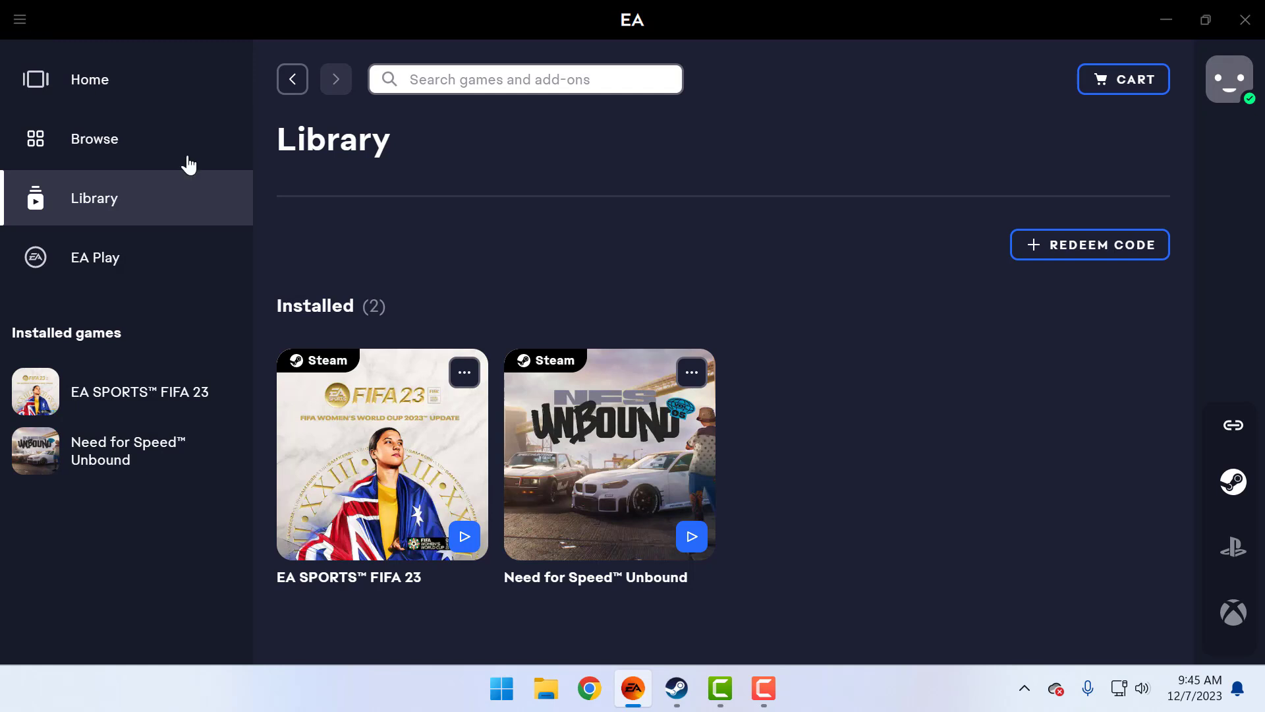
scroll(332, 402, down, 1)
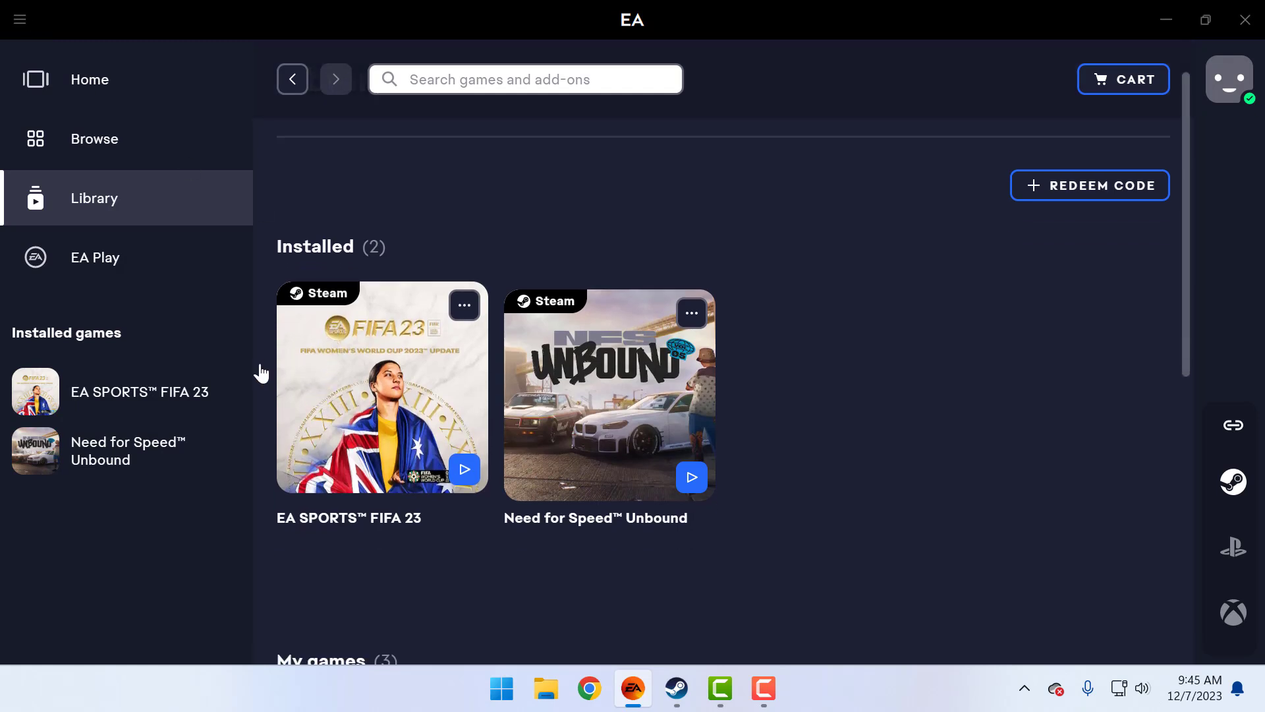
Step: Exit the EA app, cancel Steam's Unable to Sync warning, and close the EA sign-in window
click(14, 21)
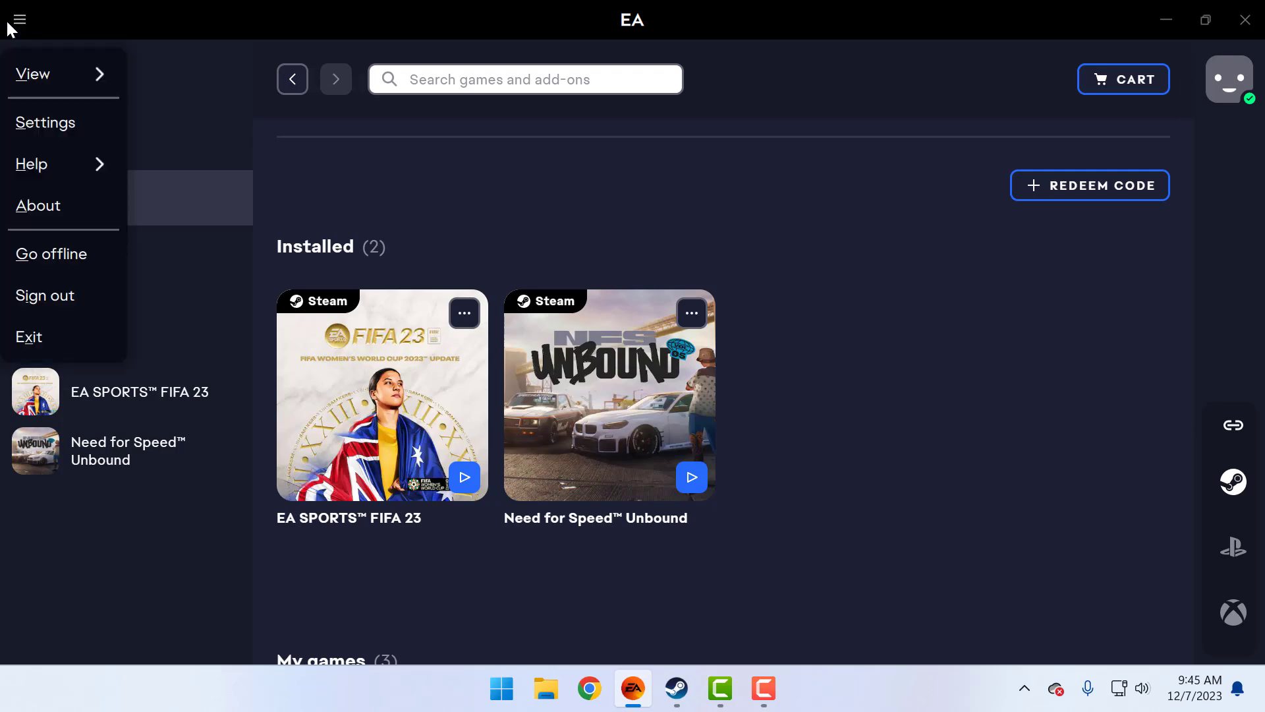
click(79, 298)
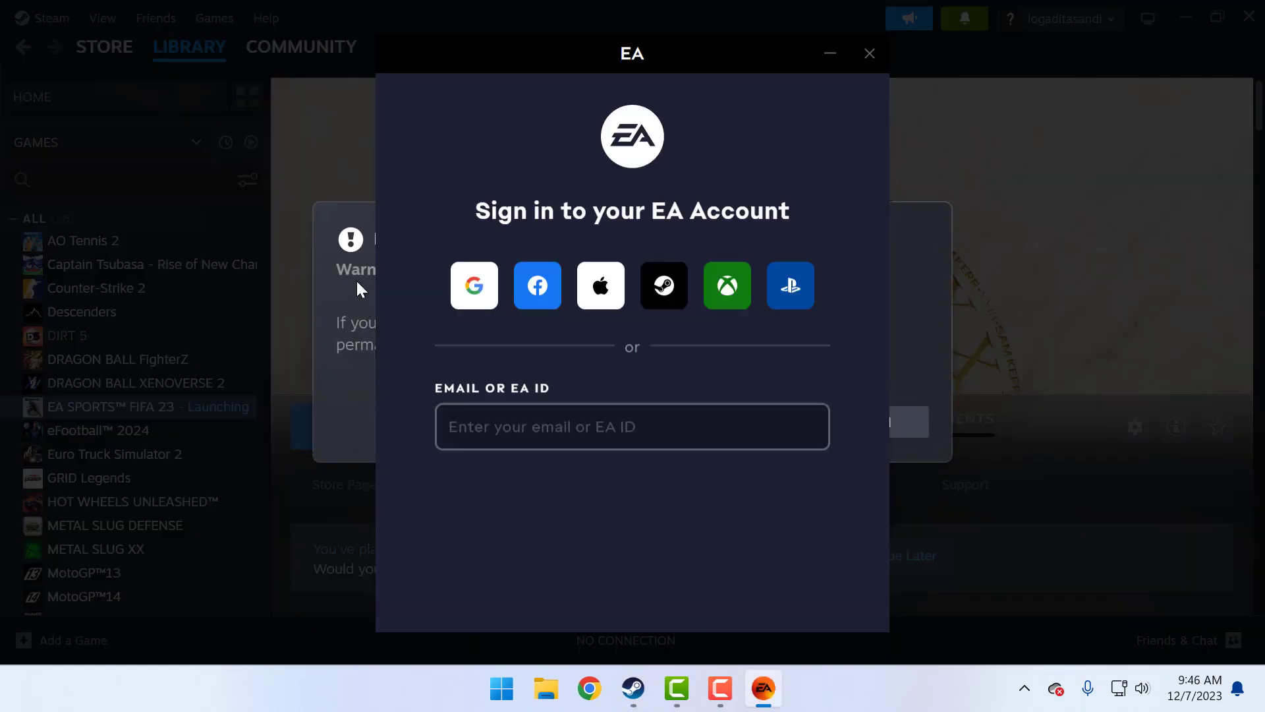
click(356, 242)
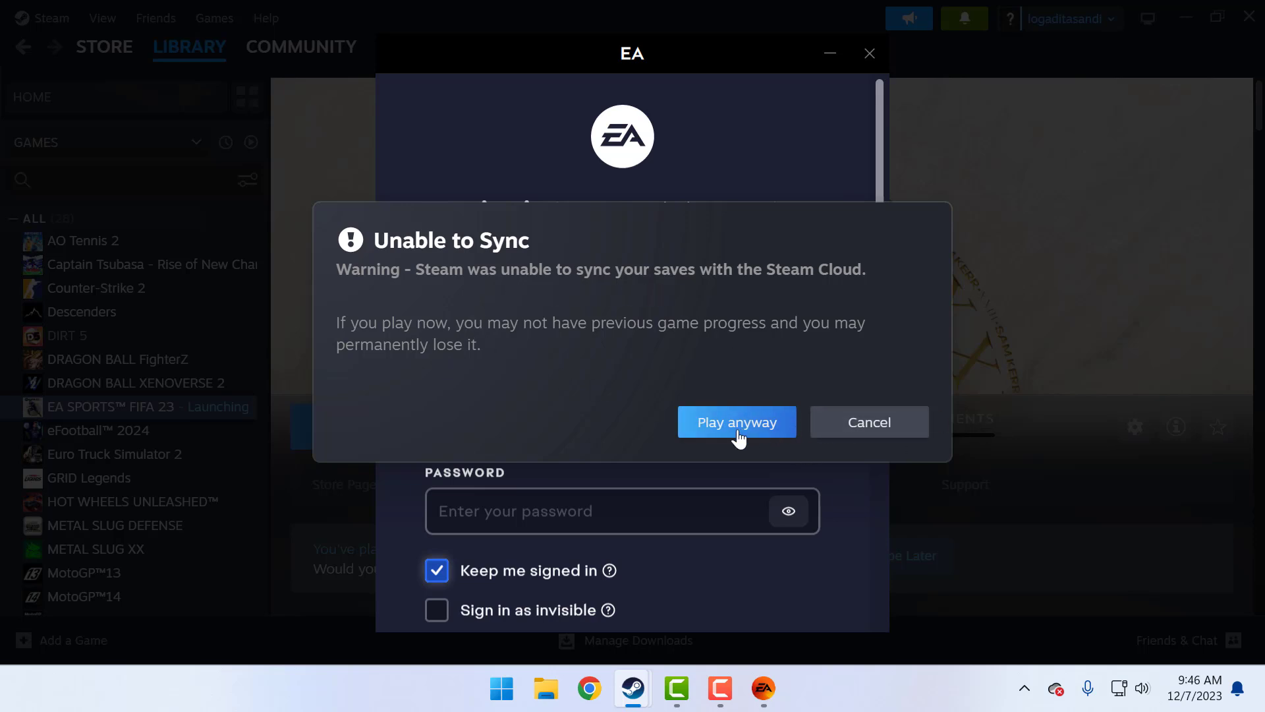
click(868, 428)
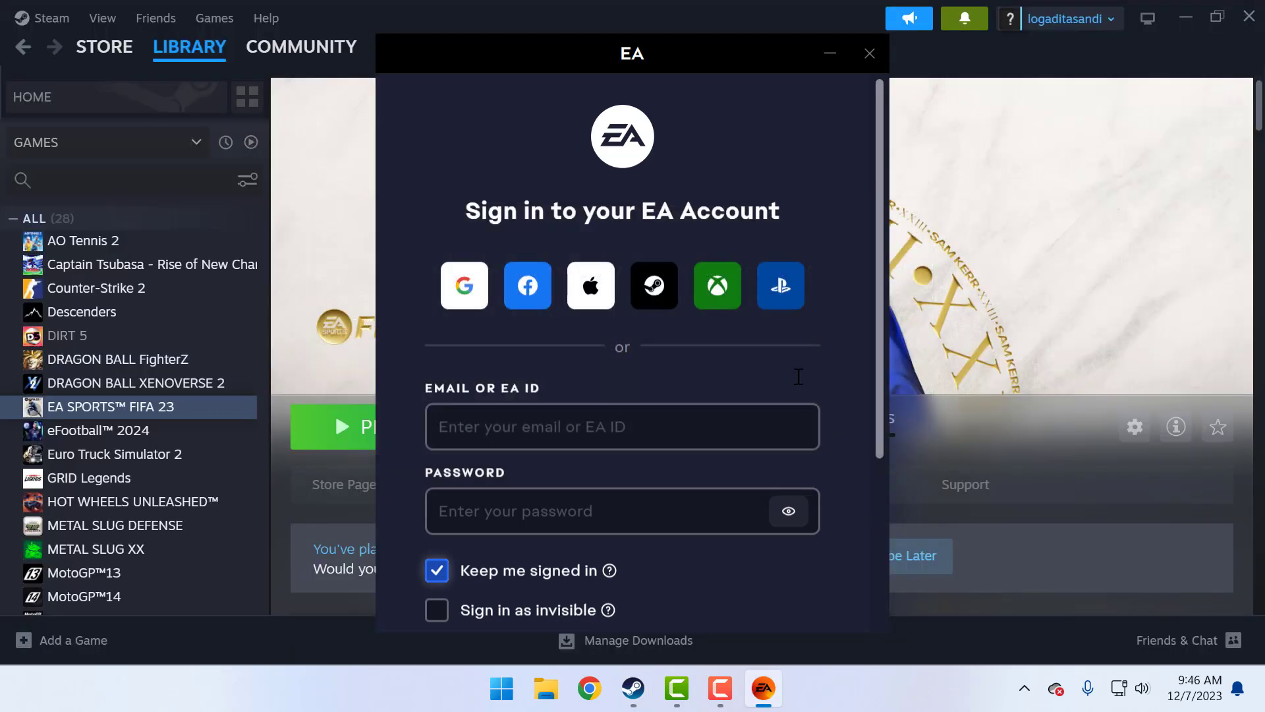
click(870, 53)
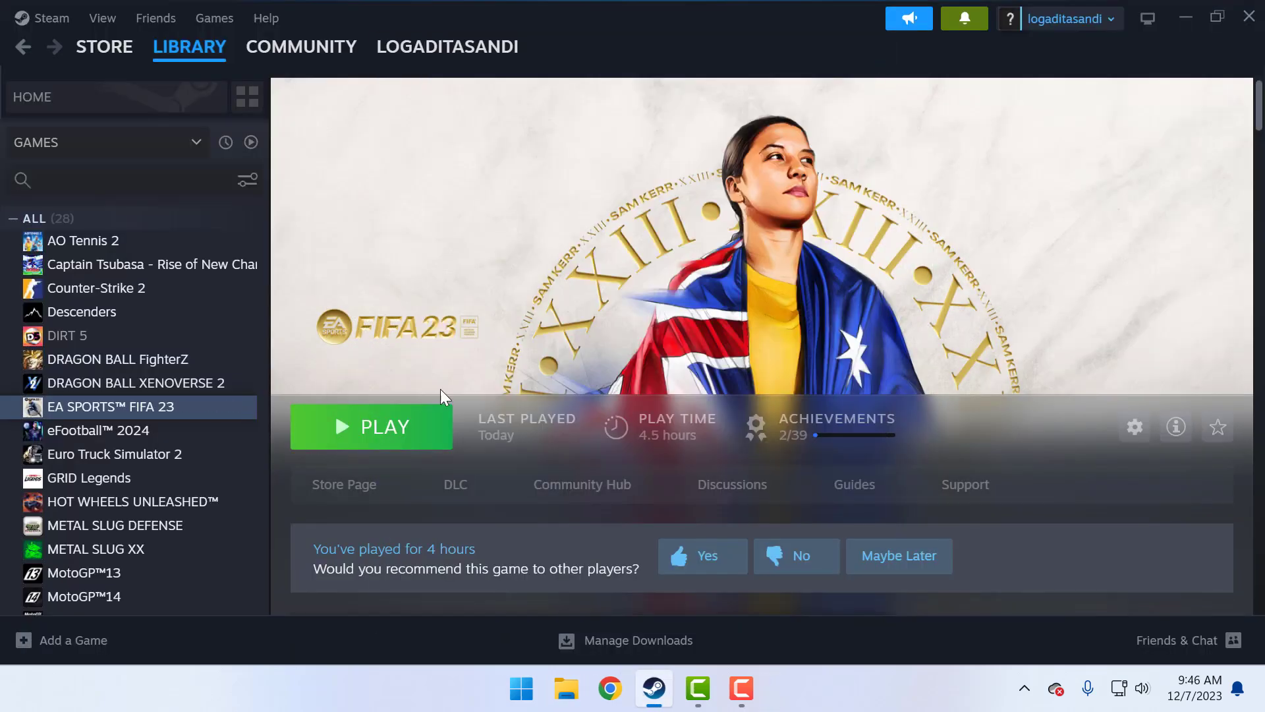
Step: Play FIFA 23 from Steam choosing Play anyway, then minimize Steam to the desktop
click(410, 435)
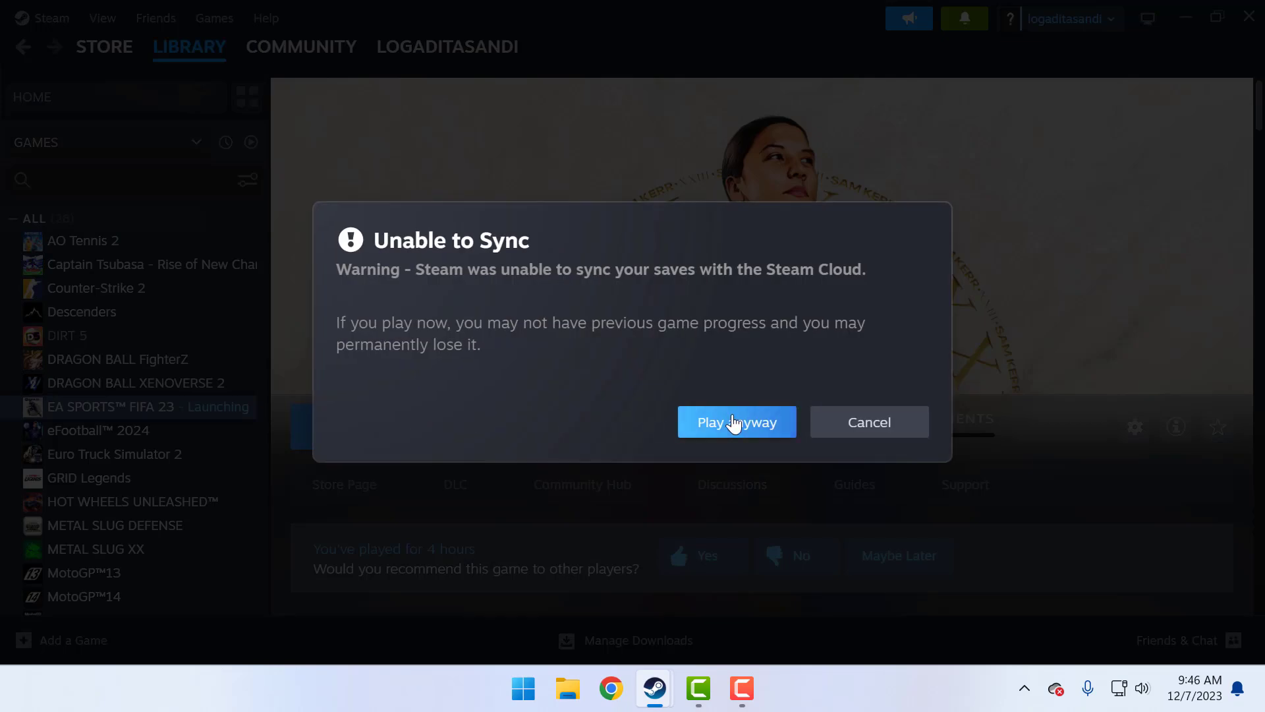
click(744, 426)
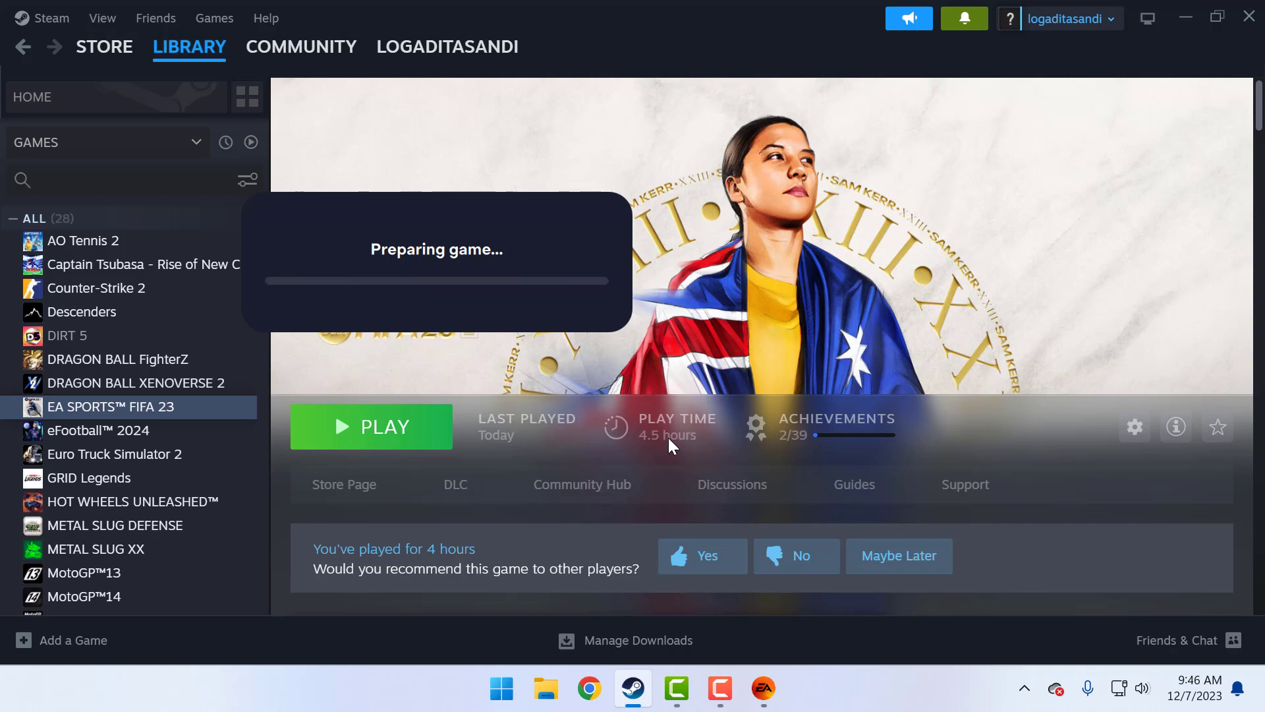
click(763, 689)
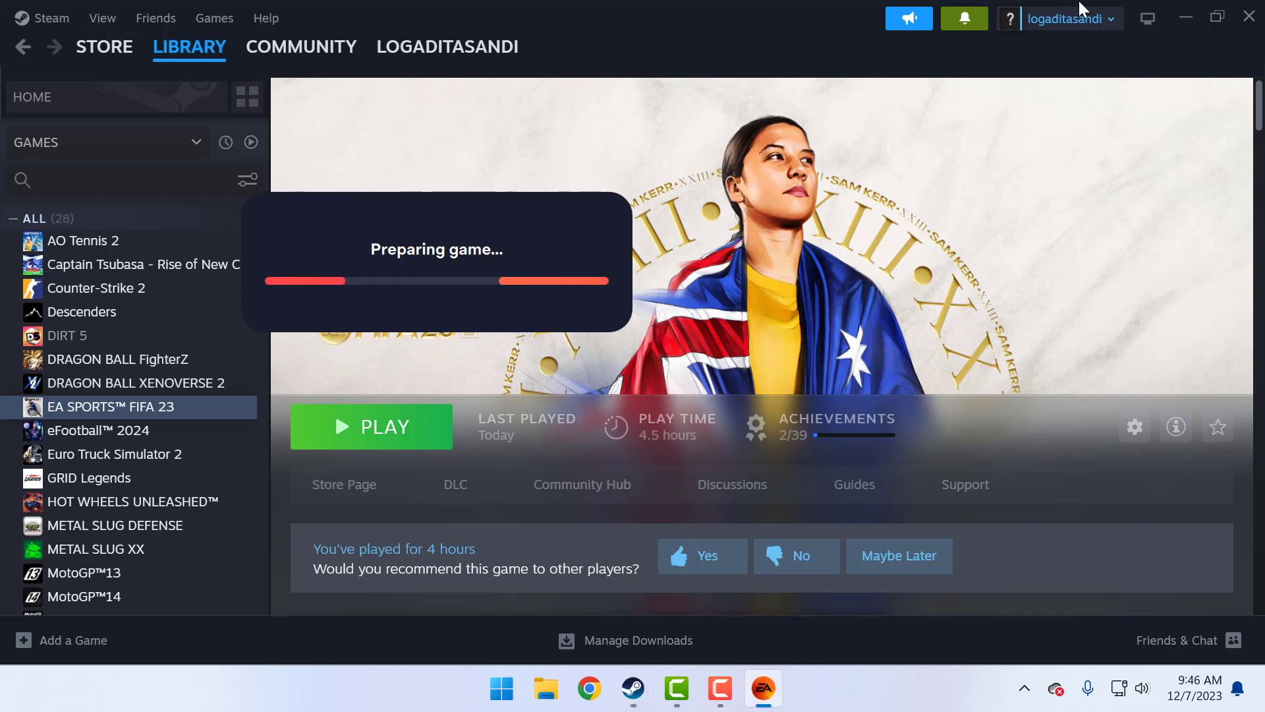
click(1186, 18)
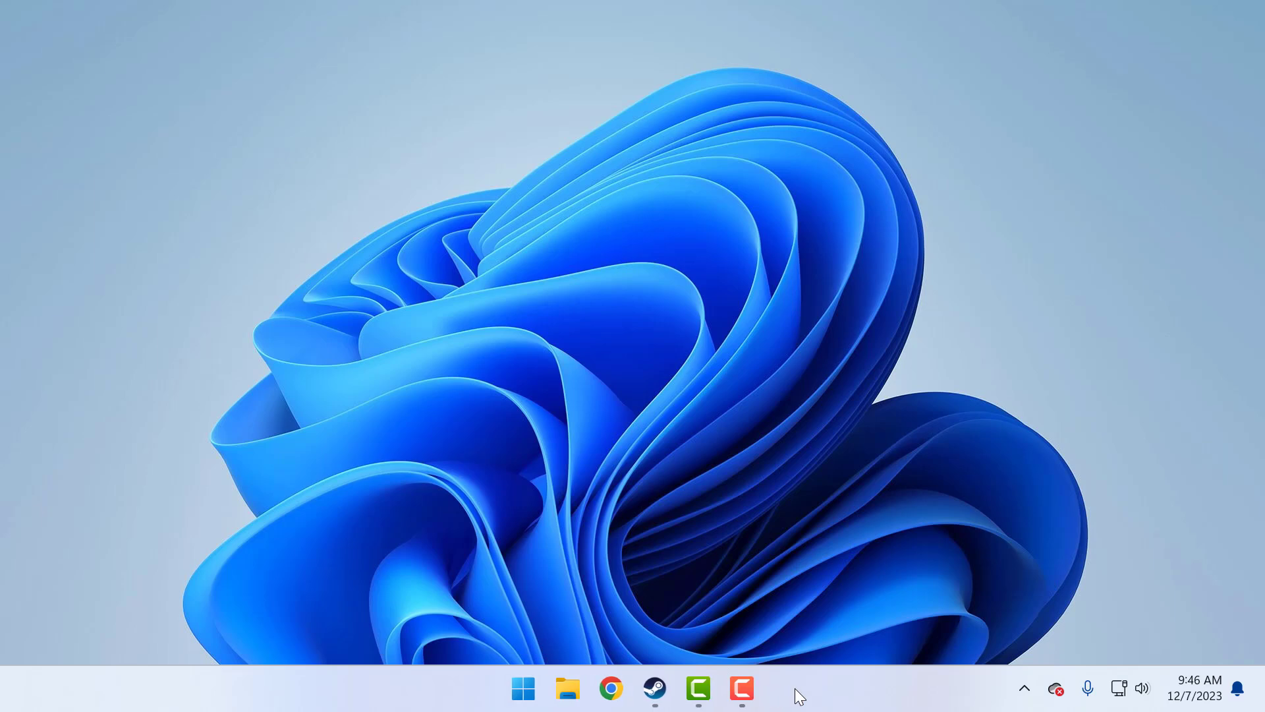
Step: Restore Steam's EA SPORTS FIFA 23 page and press PLAY again
click(654, 692)
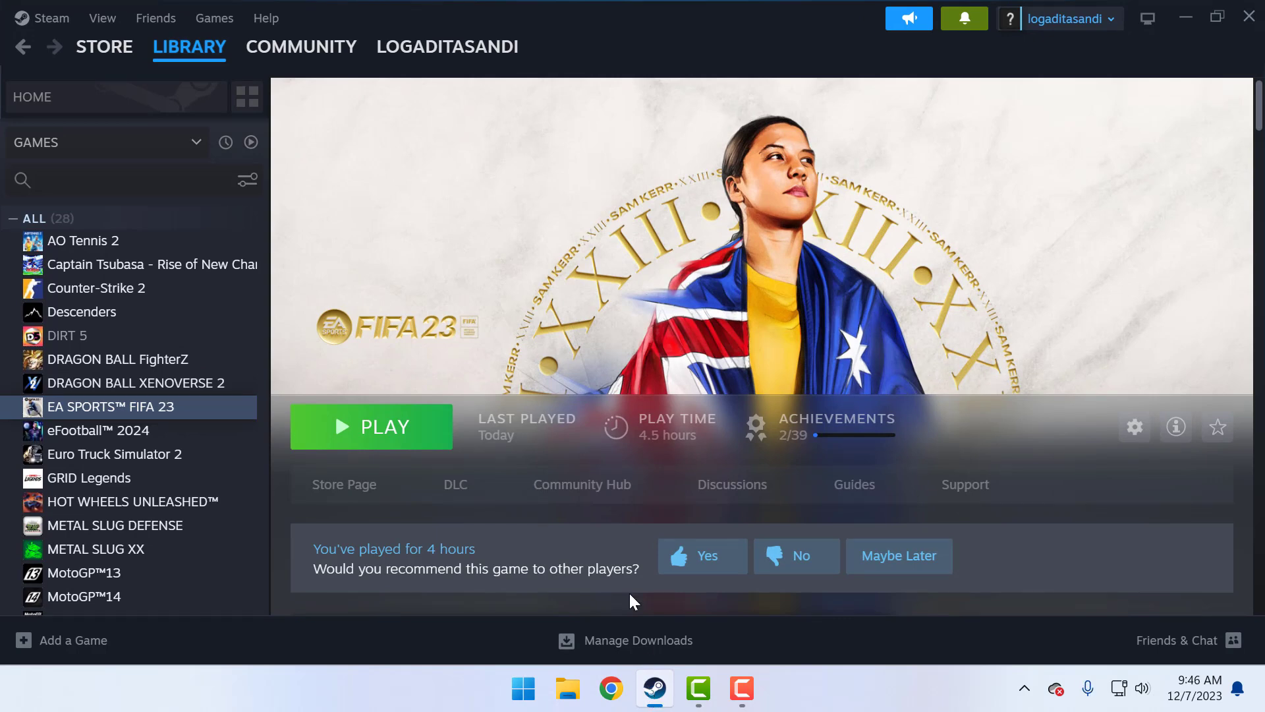
scroll(606, 521, down, 1)
scroll(607, 518, down, 5)
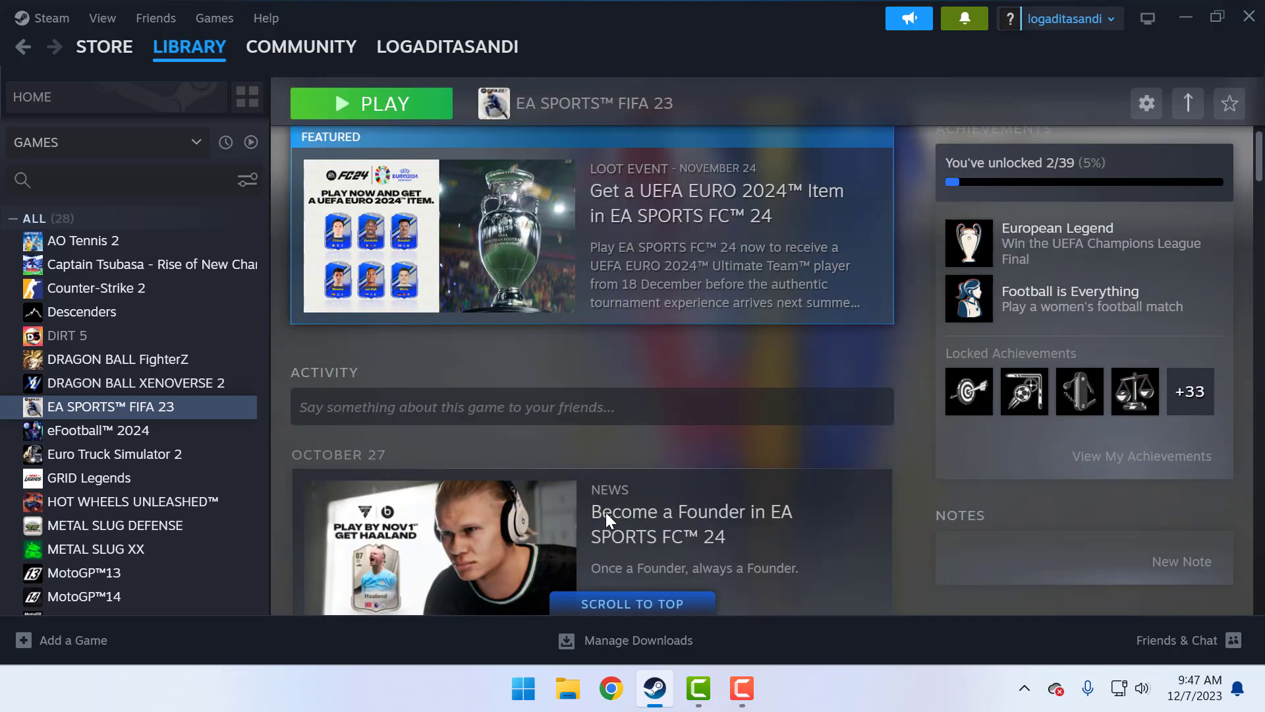
scroll(606, 518, up, 6)
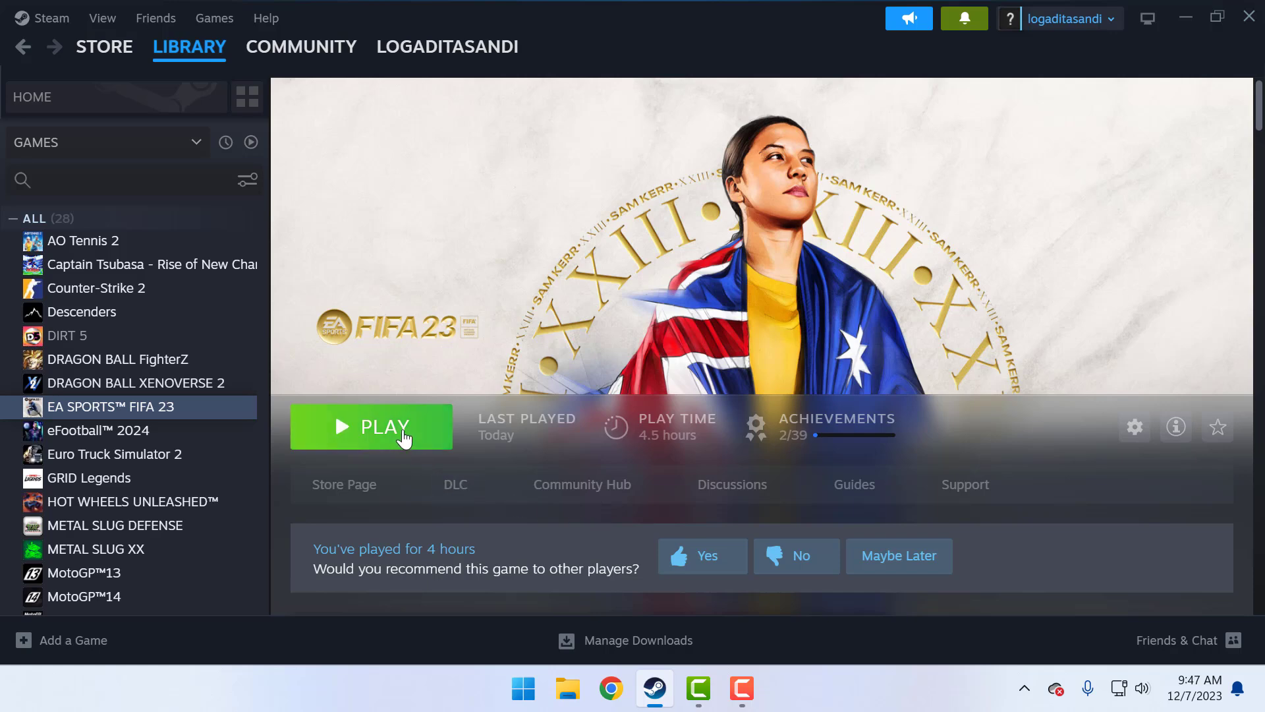
click(417, 436)
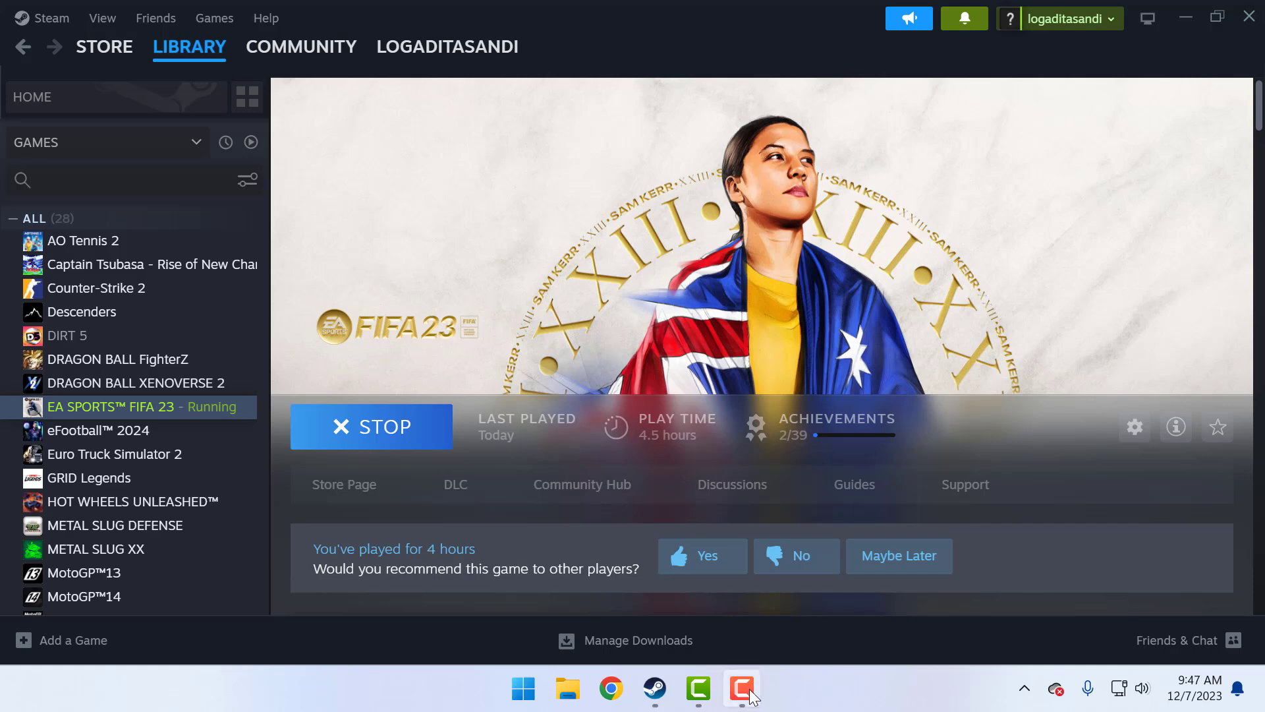
Step: Hide the recorder panel, minimize Steam, and refresh the desktop
click(749, 688)
click(749, 690)
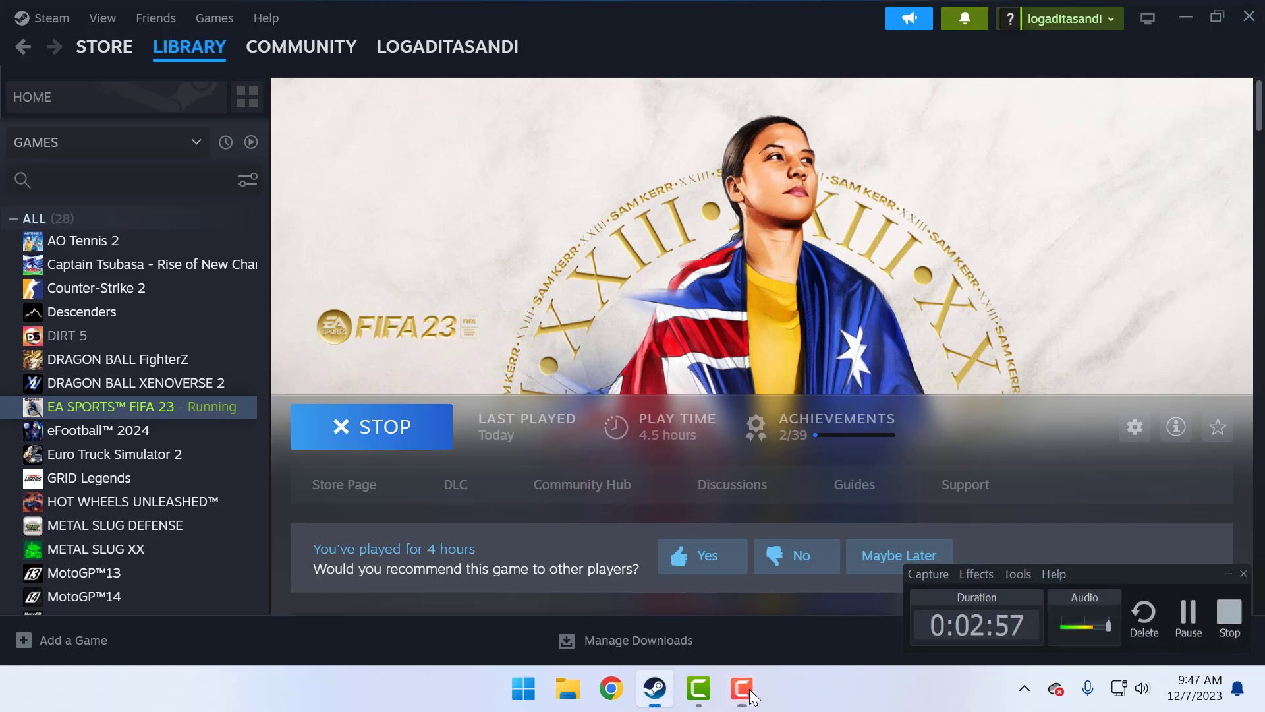
click(1187, 14)
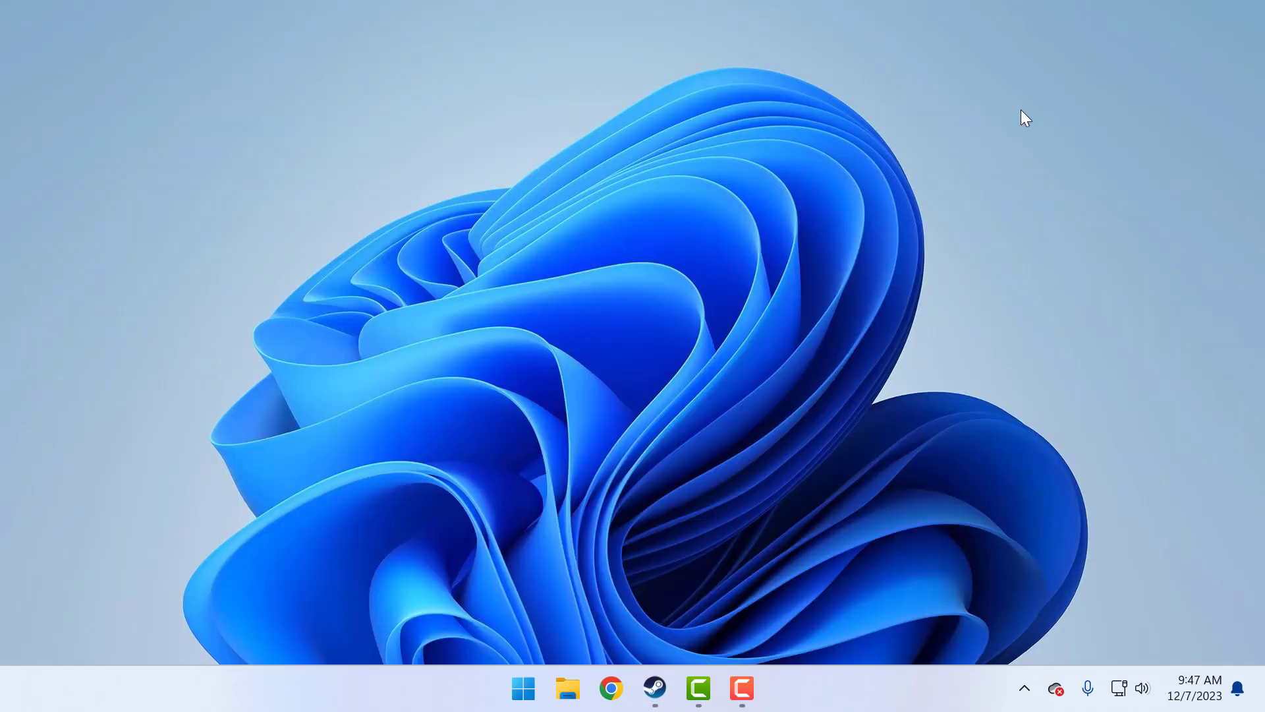
right_click(722, 220)
click(783, 307)
Step: Check the hidden tray icons, then restore and minimize Steam to reveal the anticheat splash
click(1022, 696)
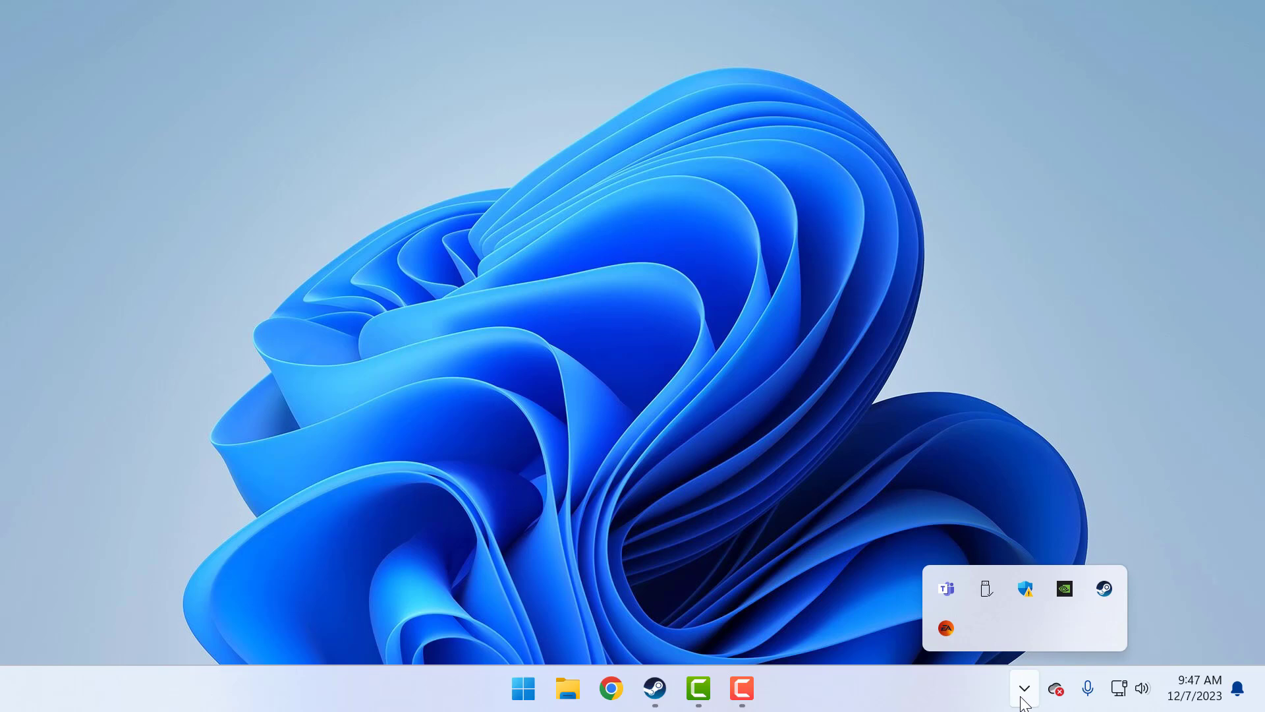
click(1023, 688)
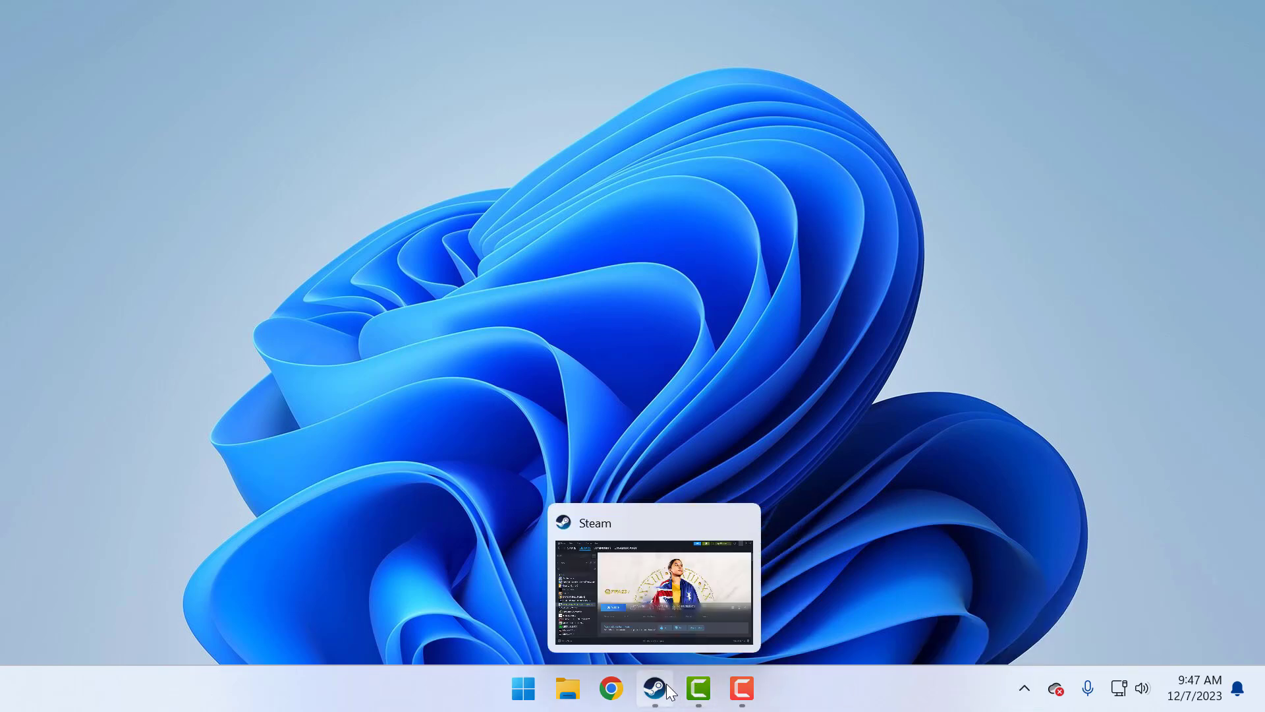
click(669, 688)
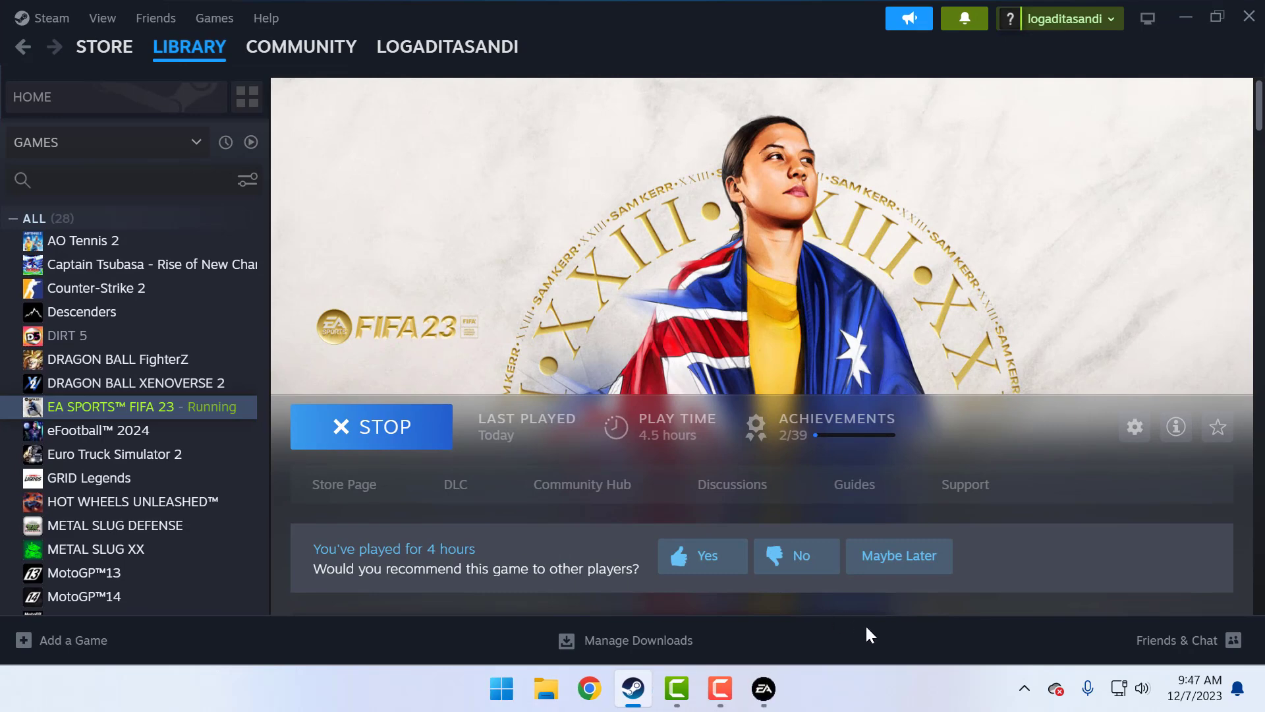
click(1180, 18)
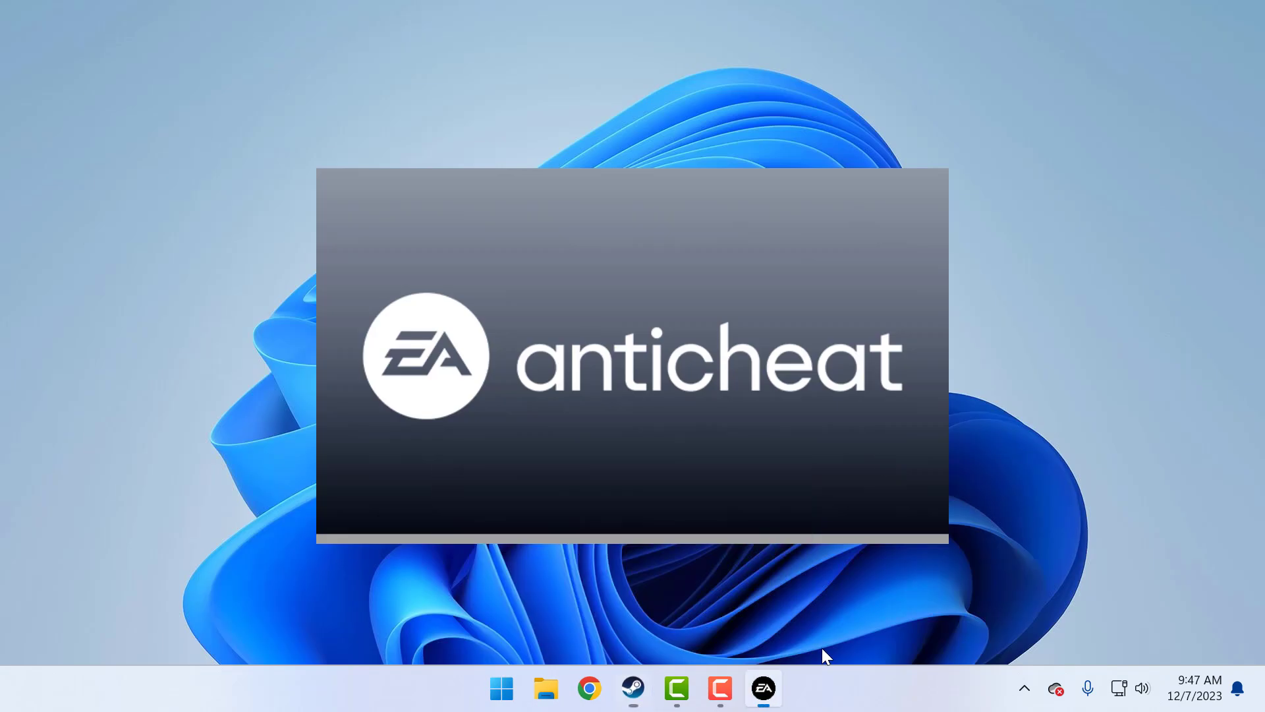